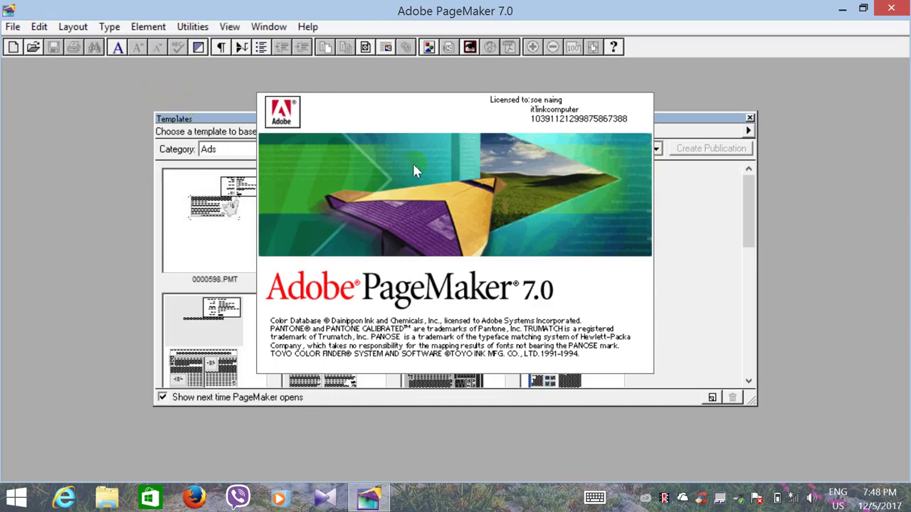
Dismiss the template chooser and create a new A4 tall publication with double-sided turned off and 7 pages.
{"action": "left_click", "coordinate": [751, 117]}
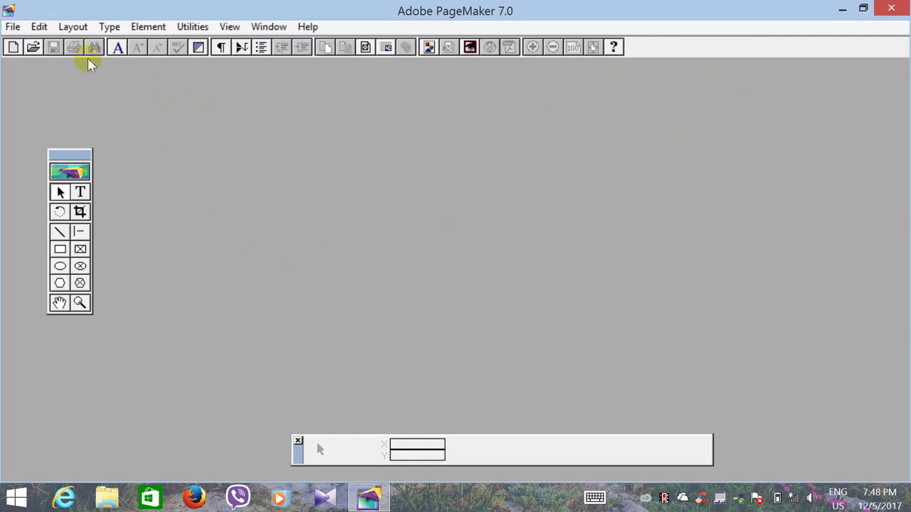
{"action": "left_click", "coordinate": [12, 26]}
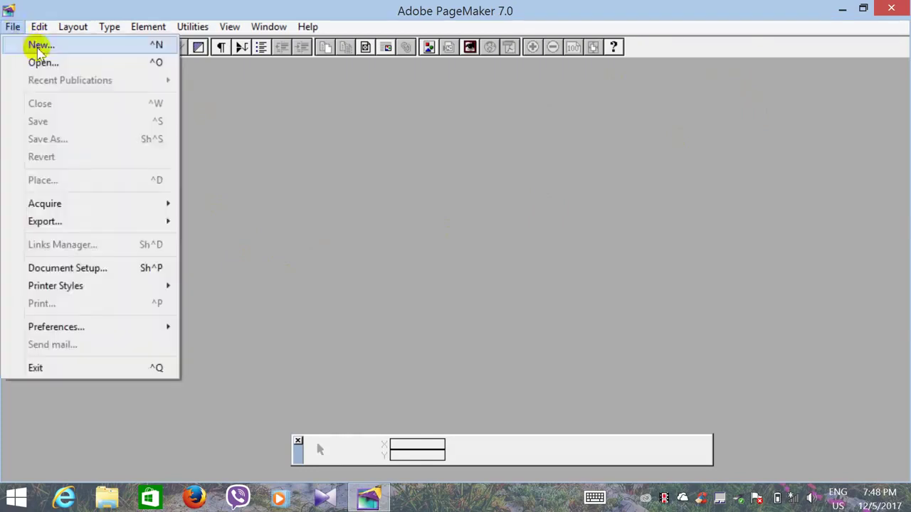
{"action": "left_click", "coordinate": [39, 45]}
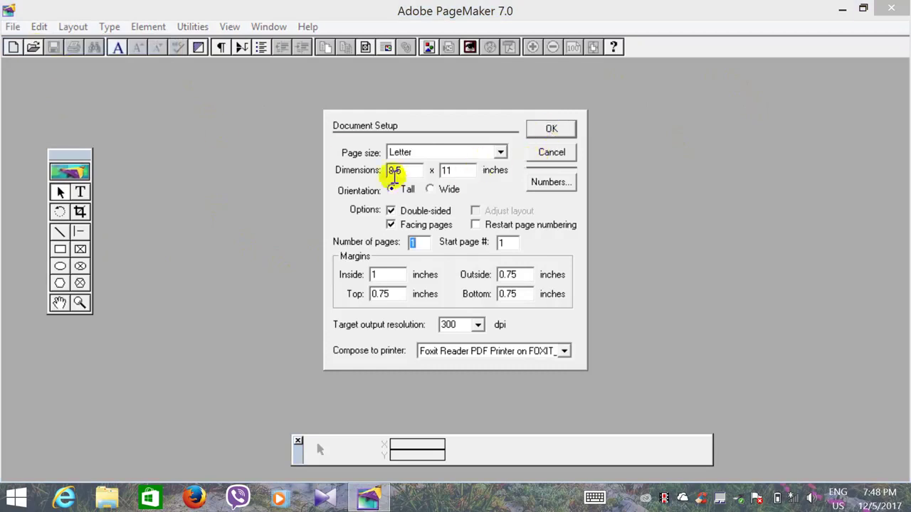
{"action": "left_click", "coordinate": [499, 151]}
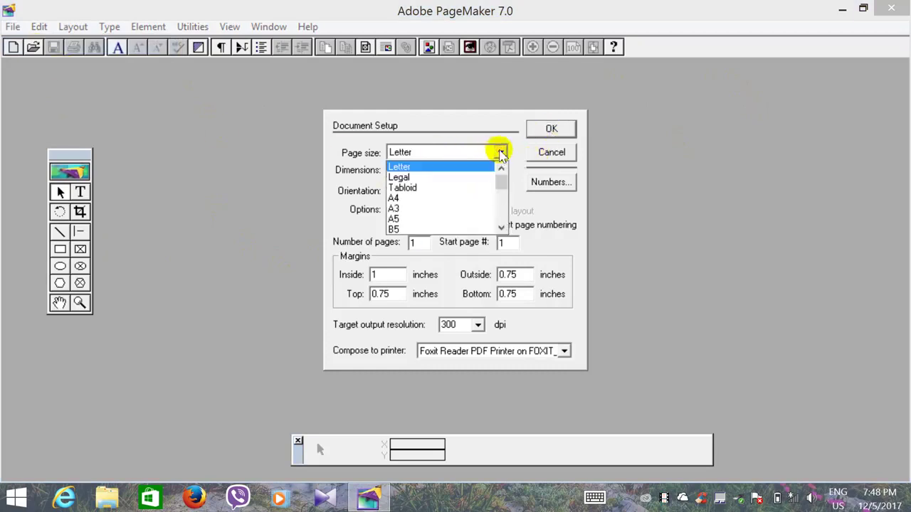
{"action": "left_click", "coordinate": [415, 198]}
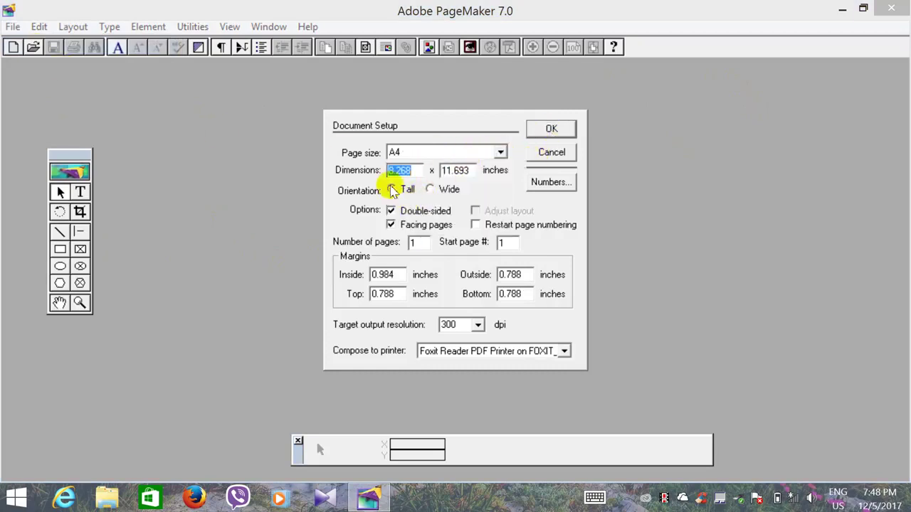
{"action": "left_click", "coordinate": [391, 211]}
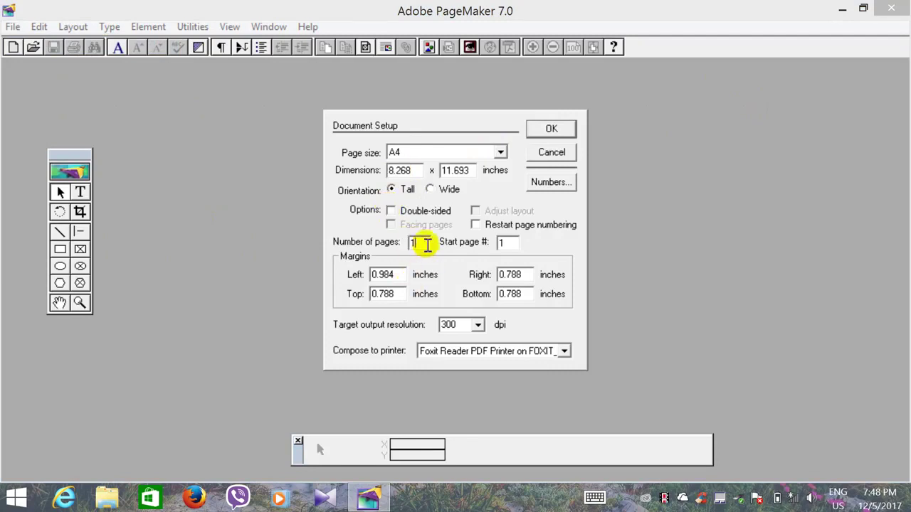
{"action": "left_click", "coordinate": [427, 243]}
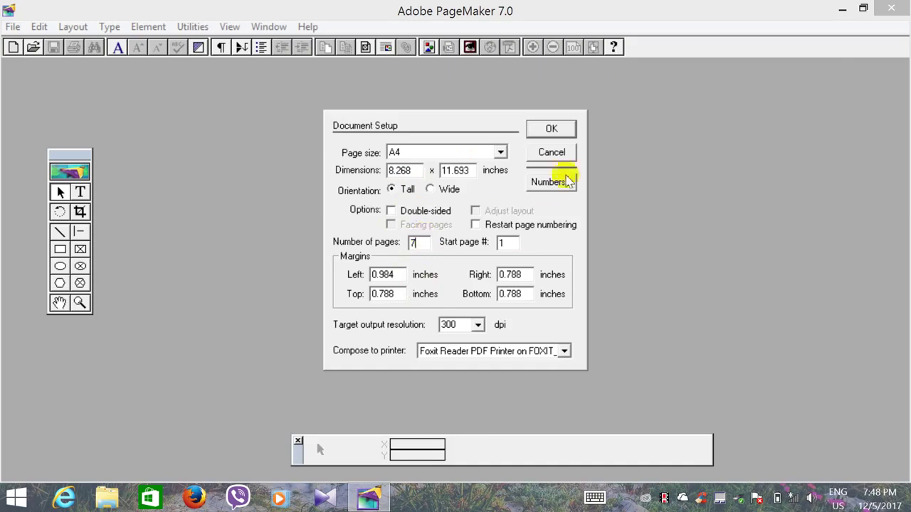
{"action": "left_click", "coordinate": [552, 129]}
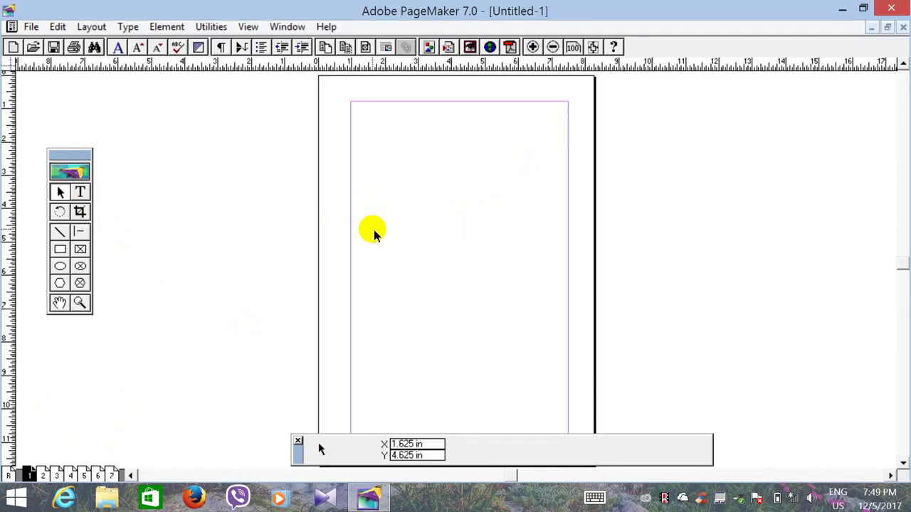
Activate the Text tool for working at actual size near the top margin of page 1.
{"action": "key", "text": "ctrl+1"}
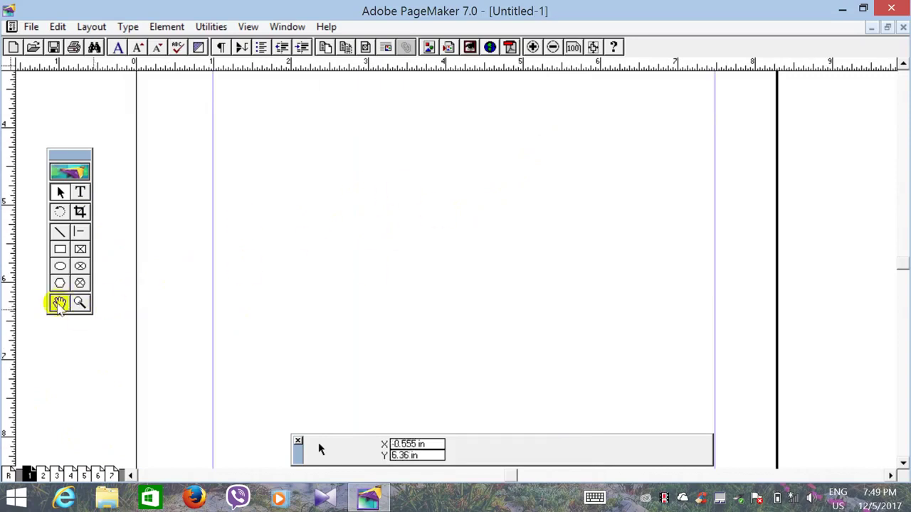
{"action": "left_click", "coordinate": [58, 304]}
{"action": "left_click_drag", "start_coordinate": [432, 140], "coordinate": [430, 283]}
{"action": "left_click_drag", "start_coordinate": [463, 196], "coordinate": [467, 346]}
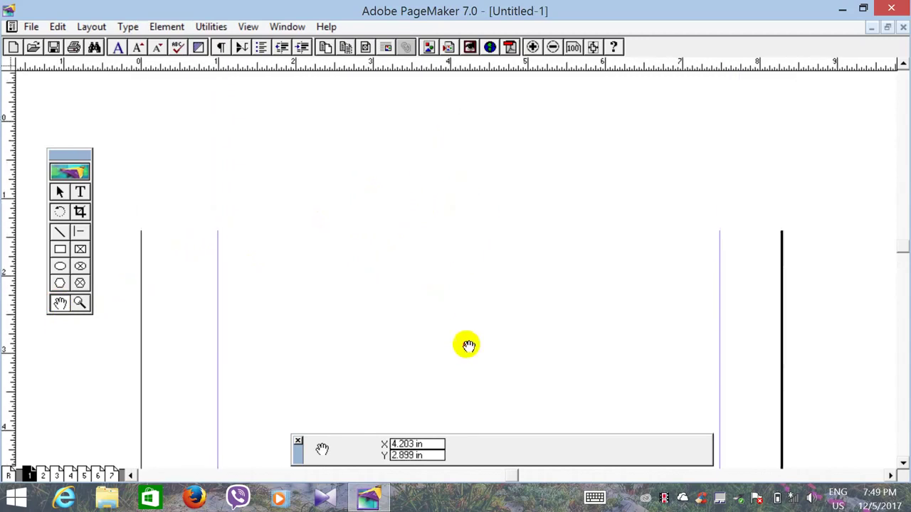
{"action": "left_click_drag", "start_coordinate": [406, 237], "coordinate": [417, 209]}
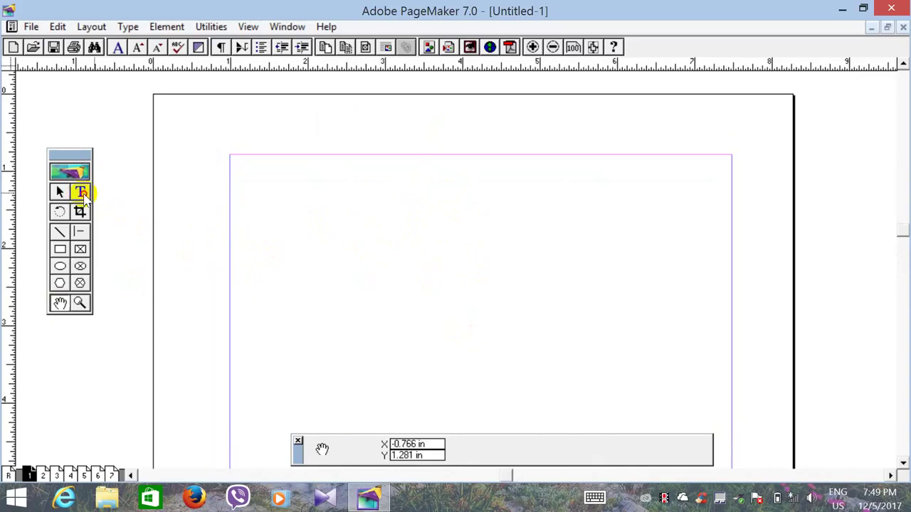
{"action": "left_click", "coordinate": [81, 194]}
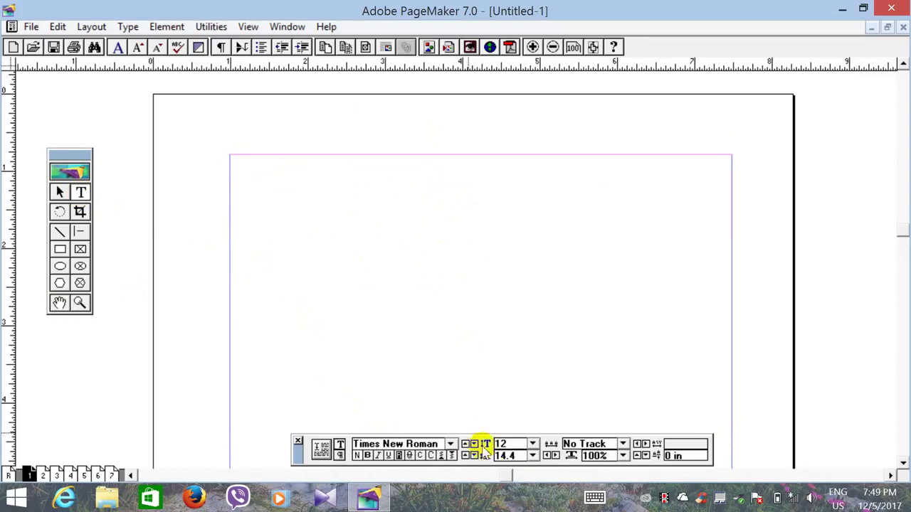
Hide the Control palette and show it again, going through the toggle twice.
{"action": "left_click", "coordinate": [298, 442]}
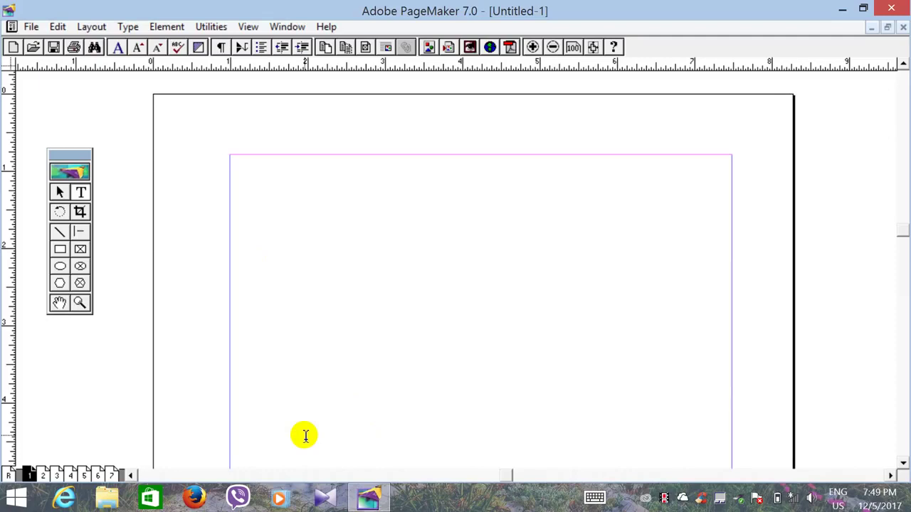
{"action": "left_click", "coordinate": [288, 28]}
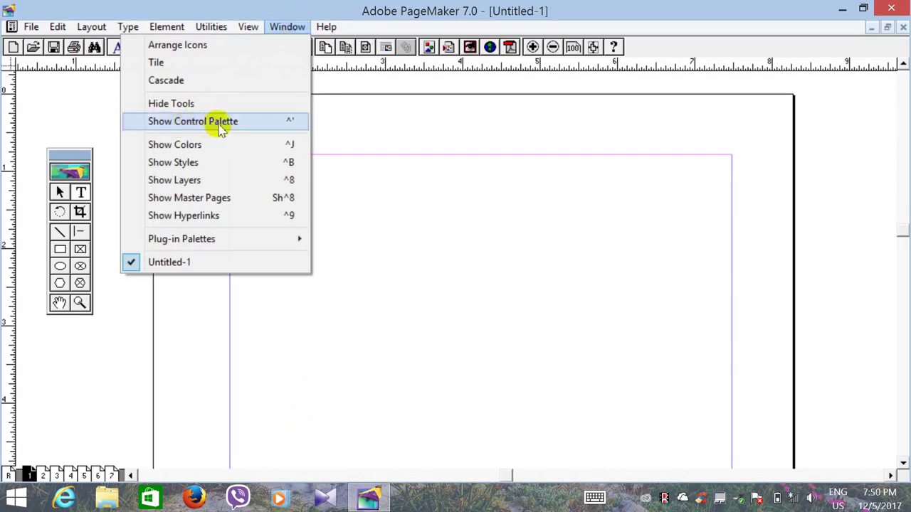
{"action": "left_click", "coordinate": [171, 124]}
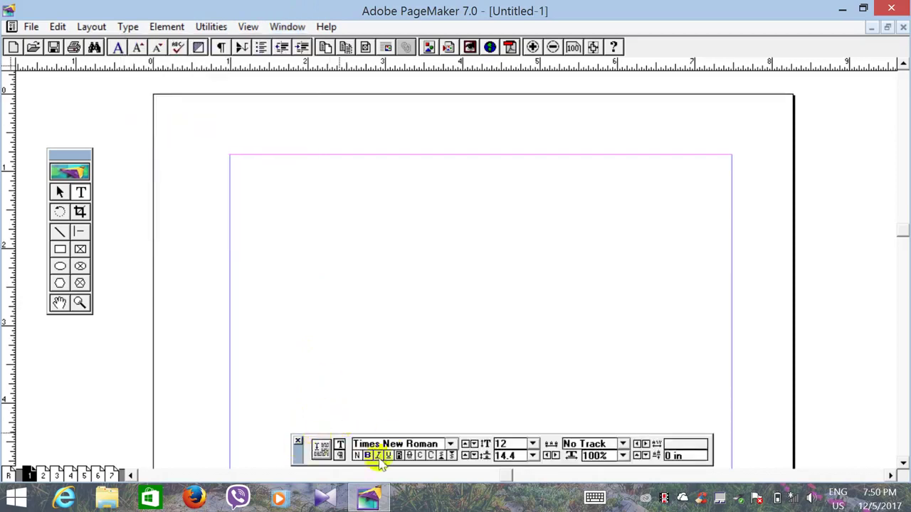
{"action": "left_click", "coordinate": [289, 27]}
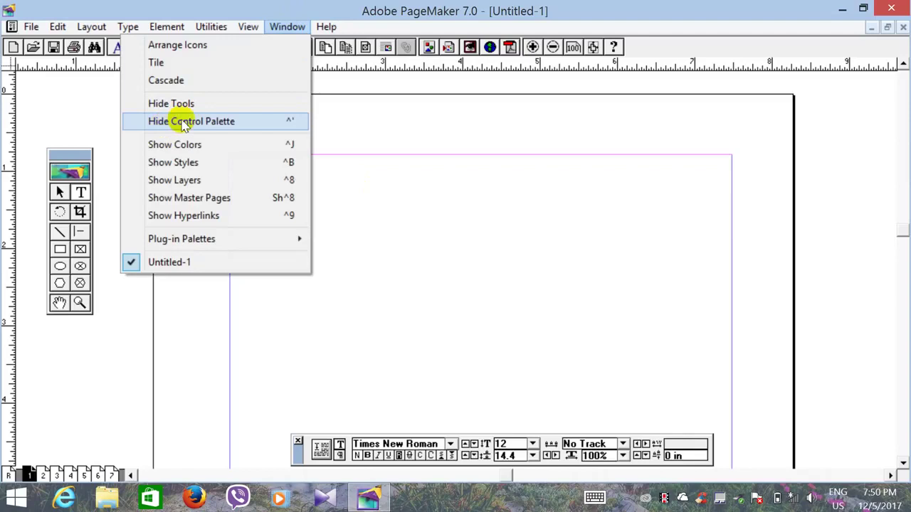
{"action": "left_click", "coordinate": [165, 125]}
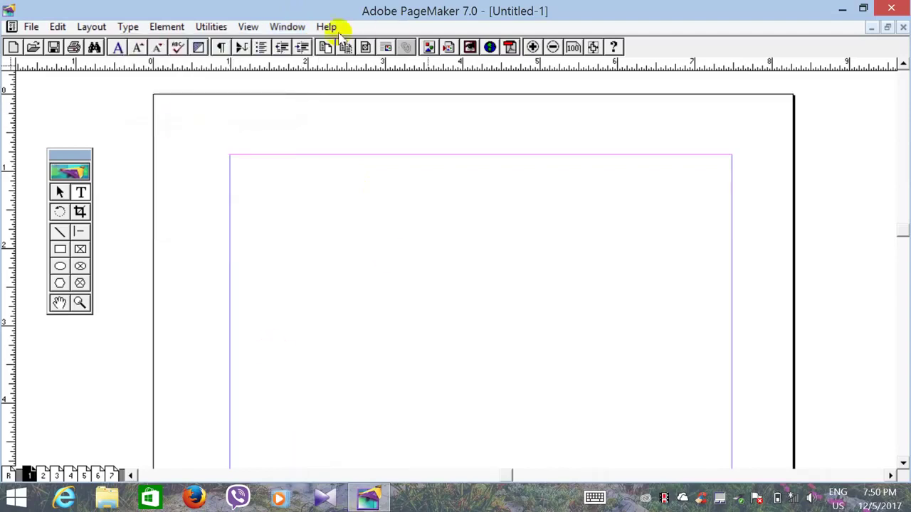
{"action": "left_click", "coordinate": [292, 27]}
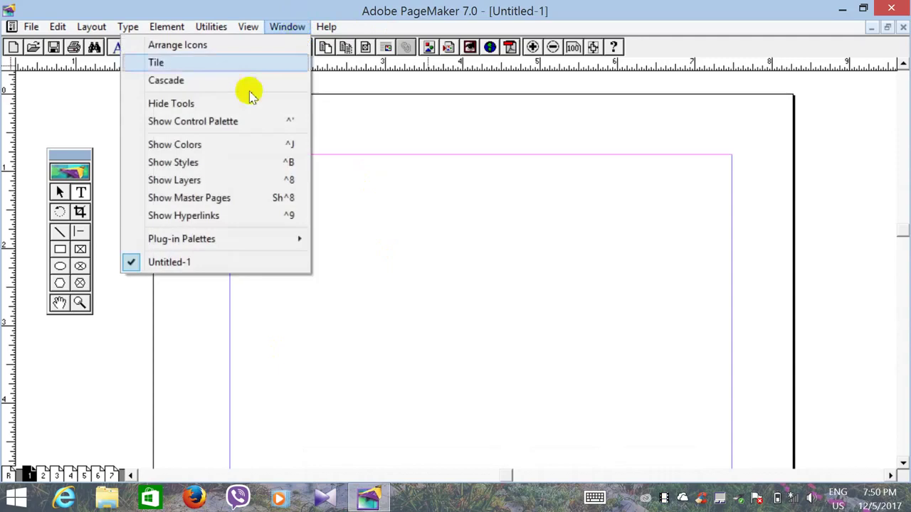
{"action": "left_click", "coordinate": [209, 121]}
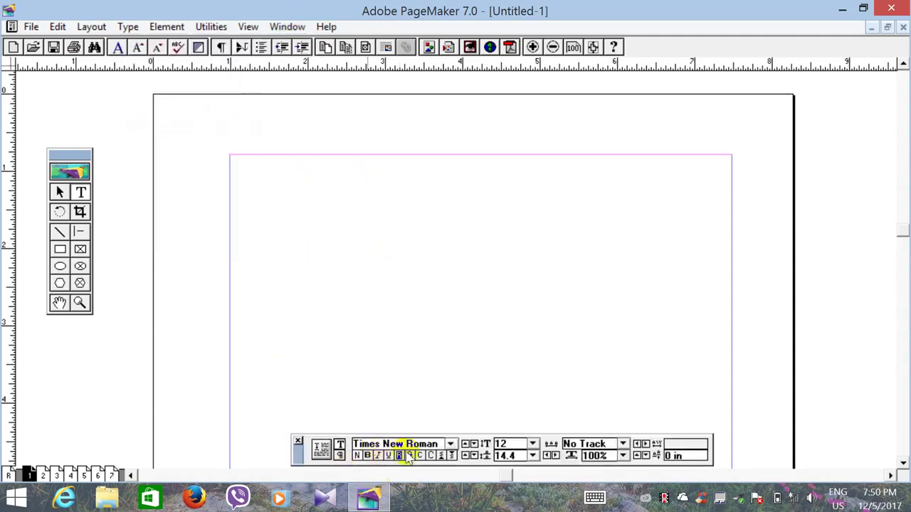
Place a text insertion point at the upper-left corner of page 1's margins and shift the Control palette slightly to the left.
{"action": "left_click", "coordinate": [80, 192]}
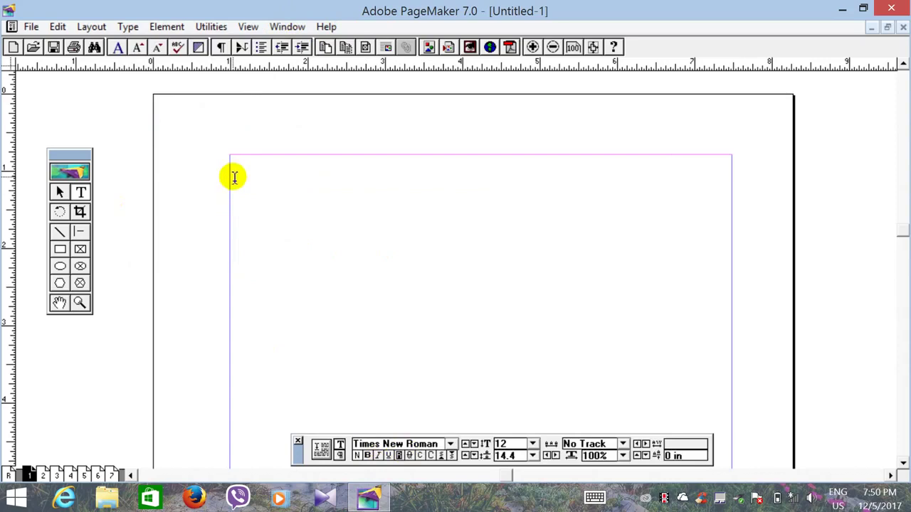
{"action": "left_click", "coordinate": [234, 177]}
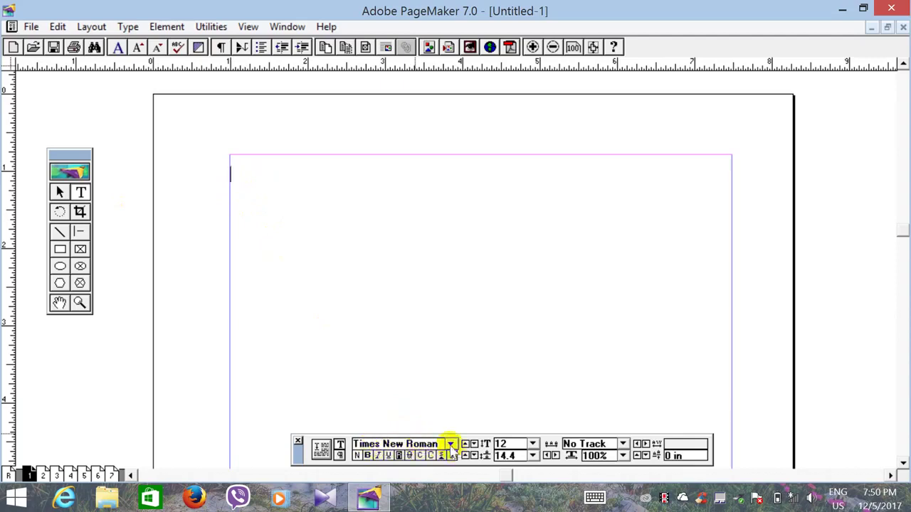
{"action": "left_click", "coordinate": [289, 453]}
{"action": "left_click_drag", "start_coordinate": [291, 456], "coordinate": [280, 457]}
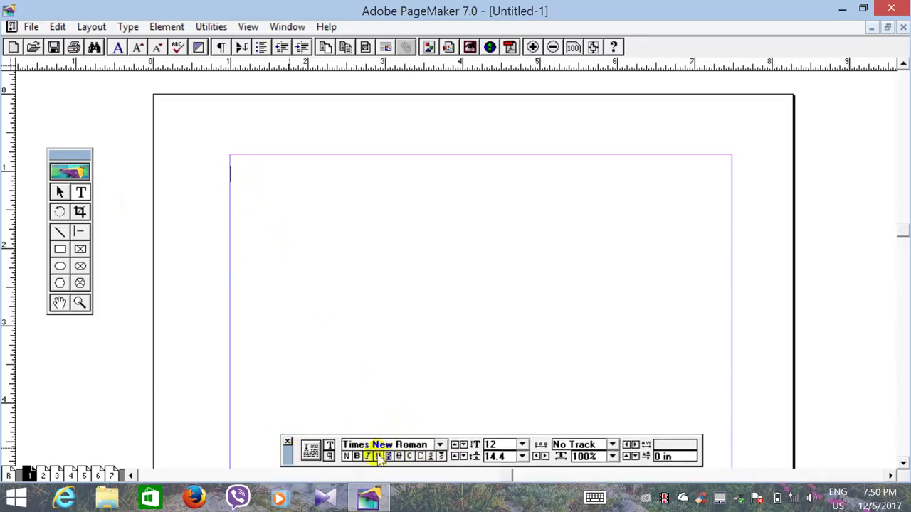
Set the font to W02Art House and the font size to 18 for the new text.
{"action": "left_click", "coordinate": [441, 445]}
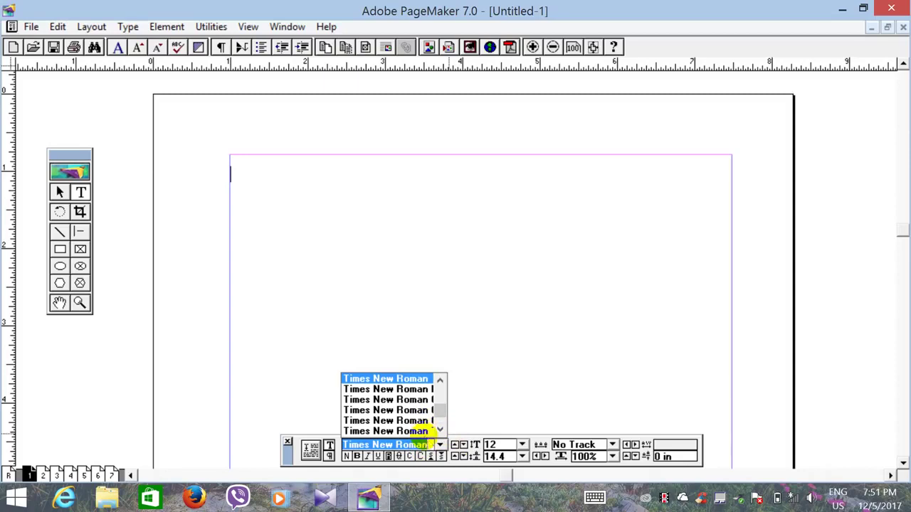
{"action": "type", "text": "W"}
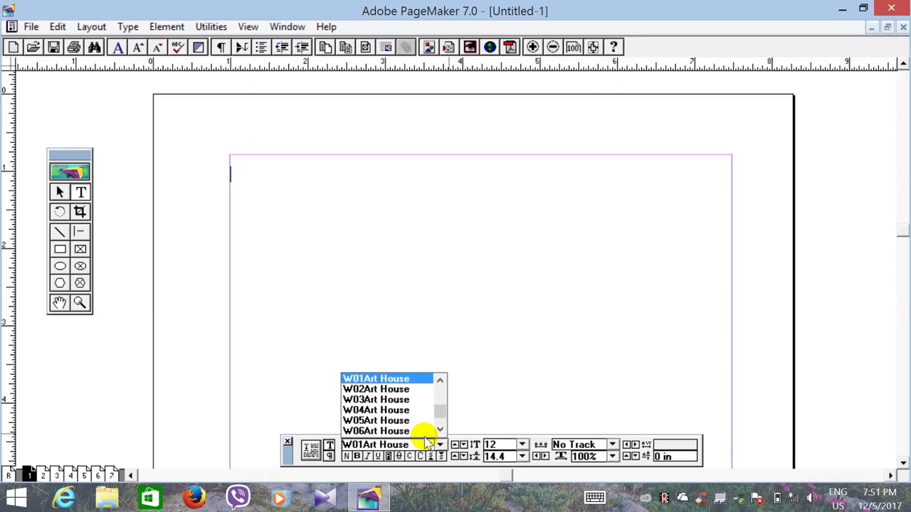
{"action": "type", "text": "i"}
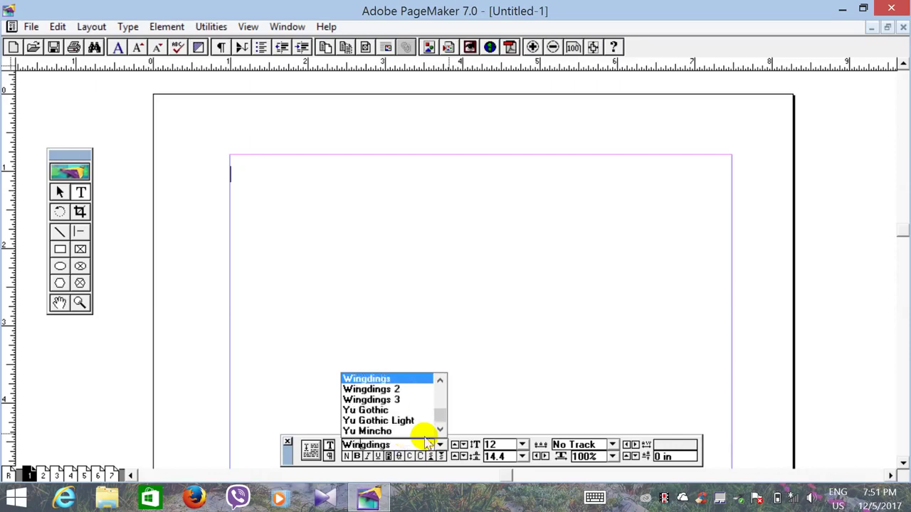
{"action": "type", "text": "n"}
{"action": "key", "text": "Up"}
{"action": "key", "text": "Up"}
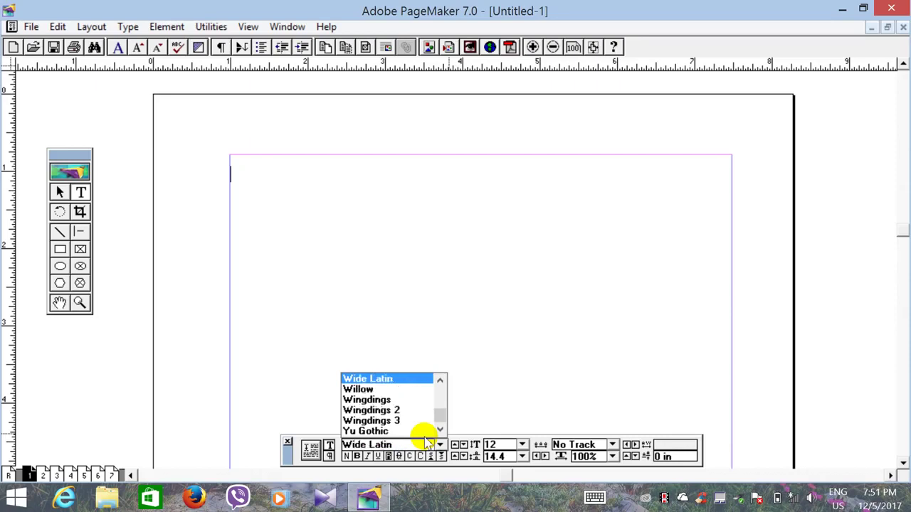
{"action": "key", "text": "BackSpace"}
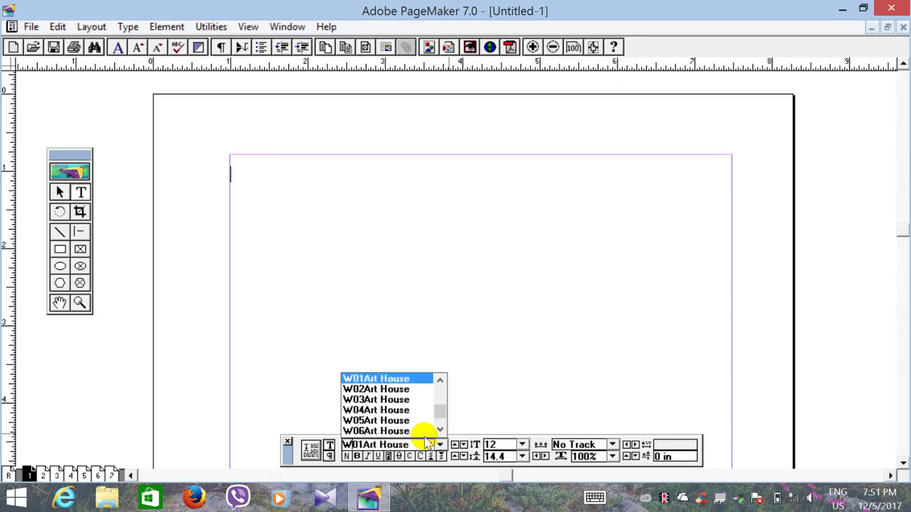
{"action": "left_click", "coordinate": [374, 390]}
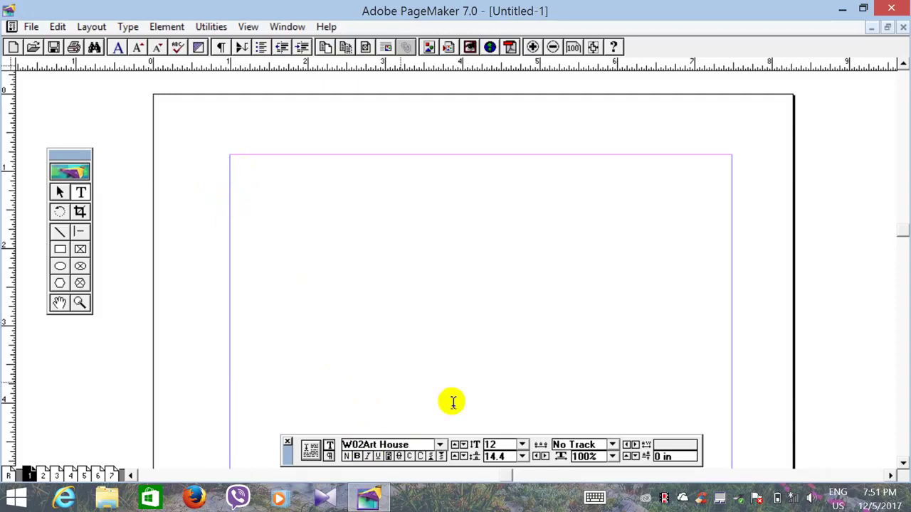
{"action": "left_click", "coordinate": [522, 445]}
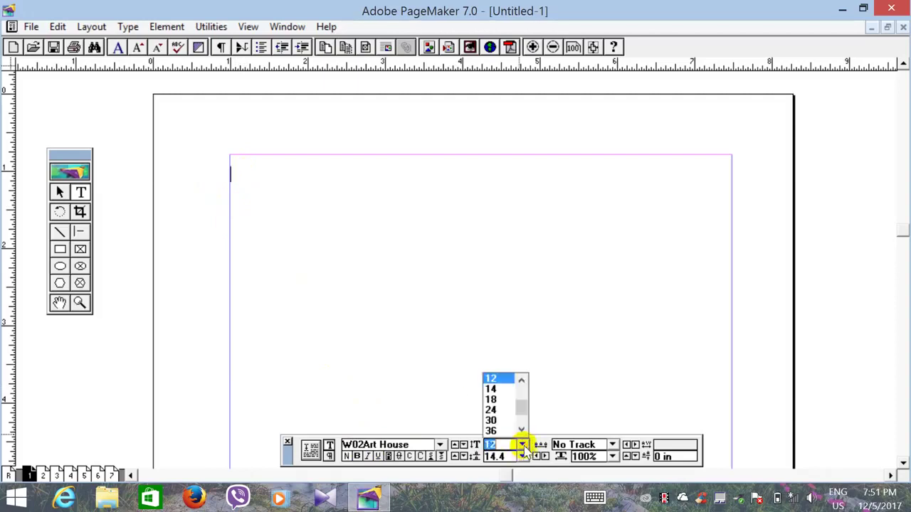
{"action": "left_click", "coordinate": [490, 400]}
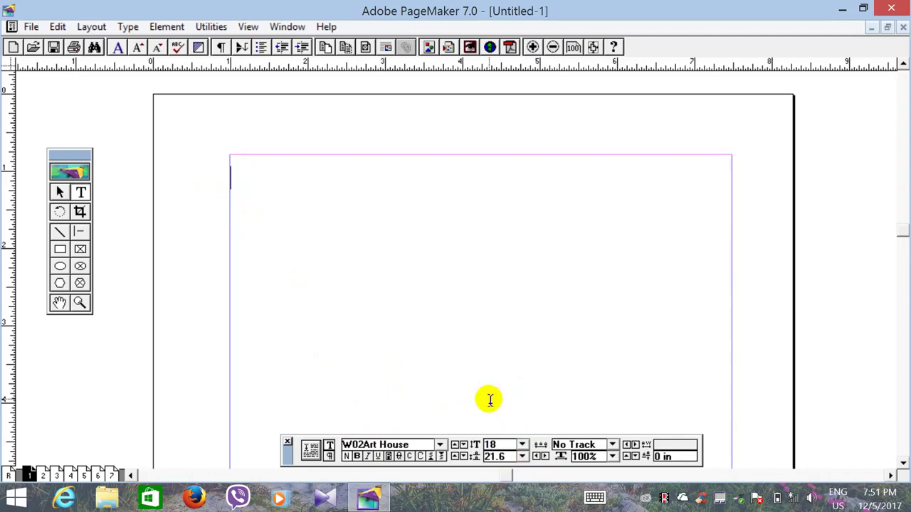
Enter the Burmese line "နေကောင်းလား အေး နေကောင်းတယ်" at the top margin of page 1.
{"action": "left_click", "coordinate": [360, 202]}
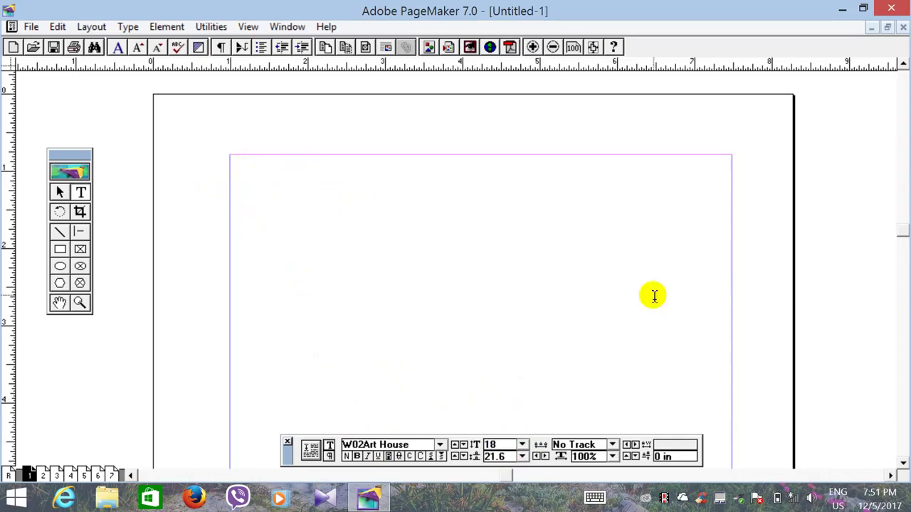
{"action": "type", "text": "G"}
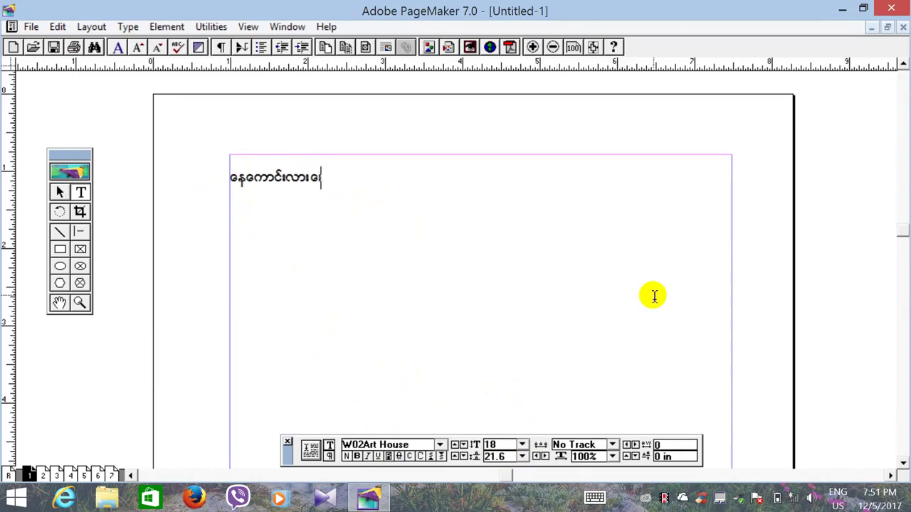
{"action": "type", "text": "t;ua"}
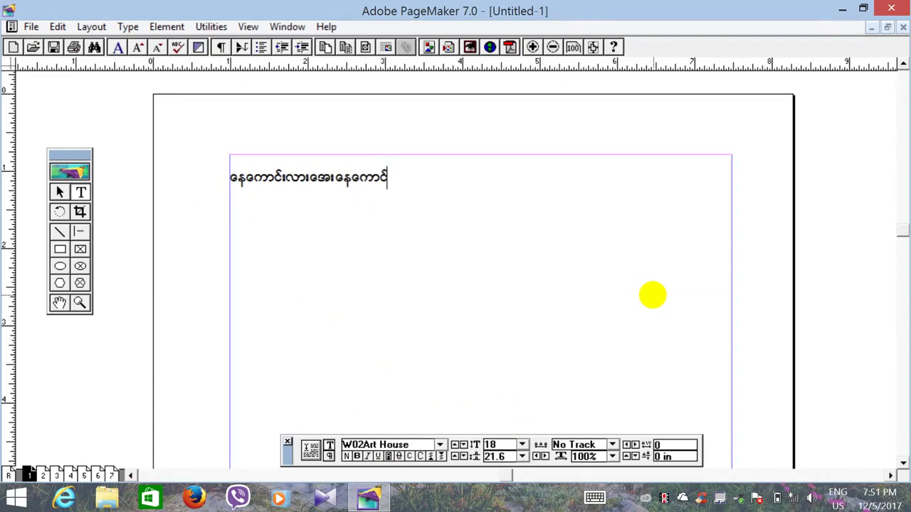
{"action": "type", "text": ";w,f"}
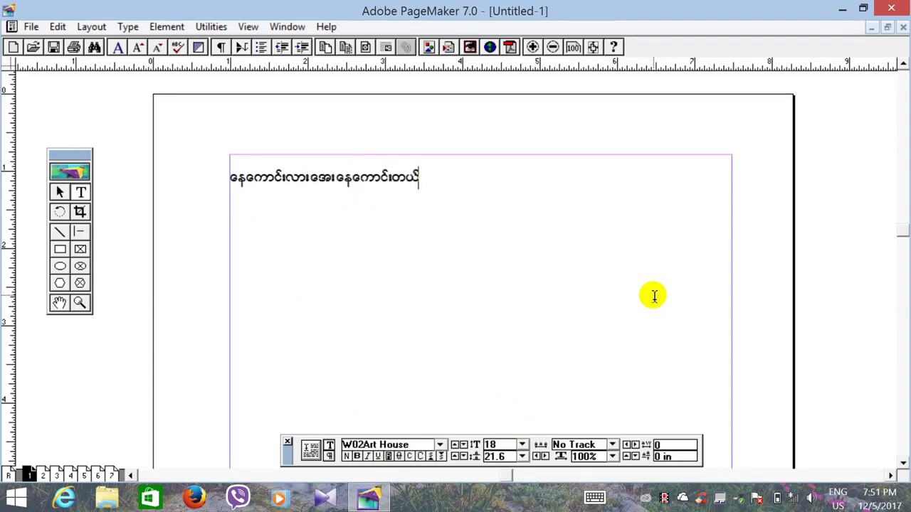
{"action": "left_click", "coordinate": [261, 225]}
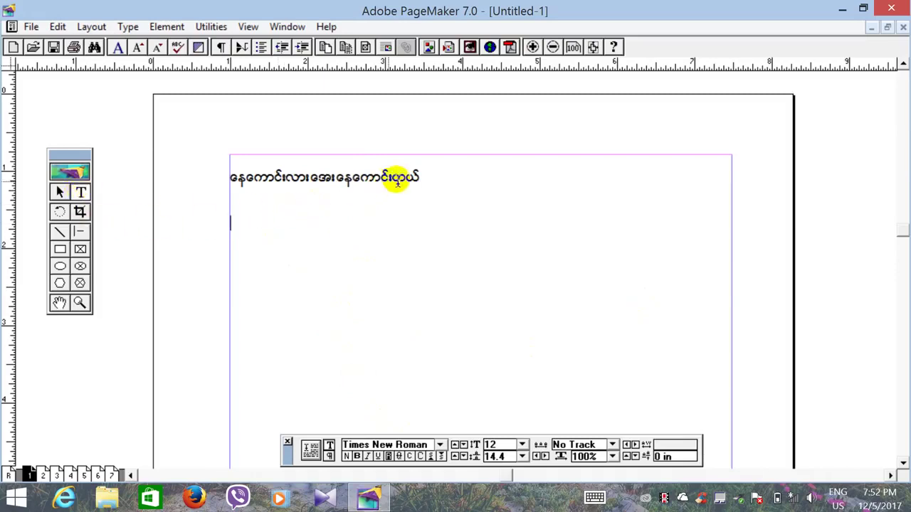
{"action": "left_click", "coordinate": [421, 178]}
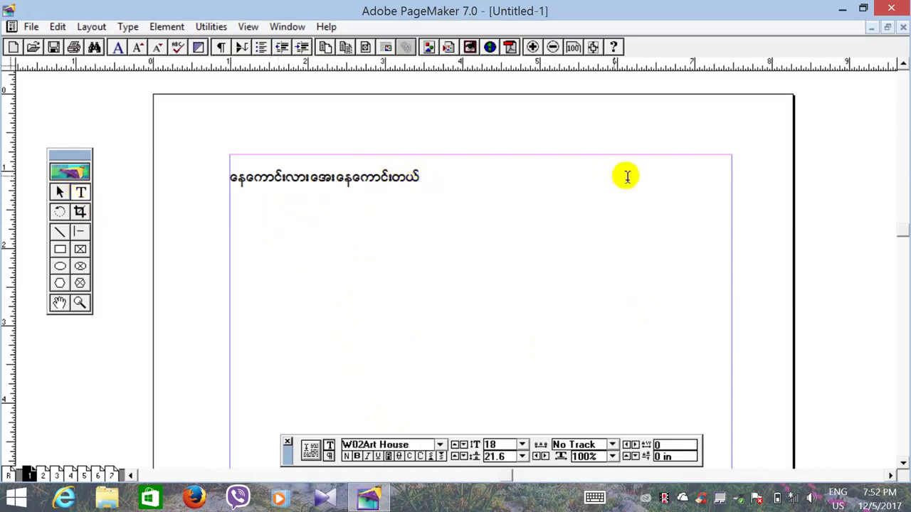
{"action": "left_click", "coordinate": [59, 192]}
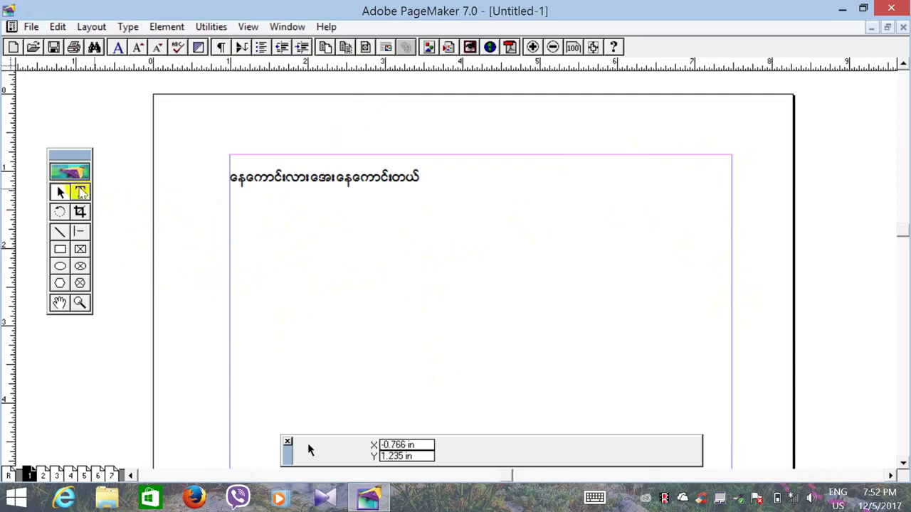
Define a text area about 2.5 in wide with the Text tool, starting at the page's inner margin below the Burmese line.
{"action": "left_click", "coordinate": [80, 192]}
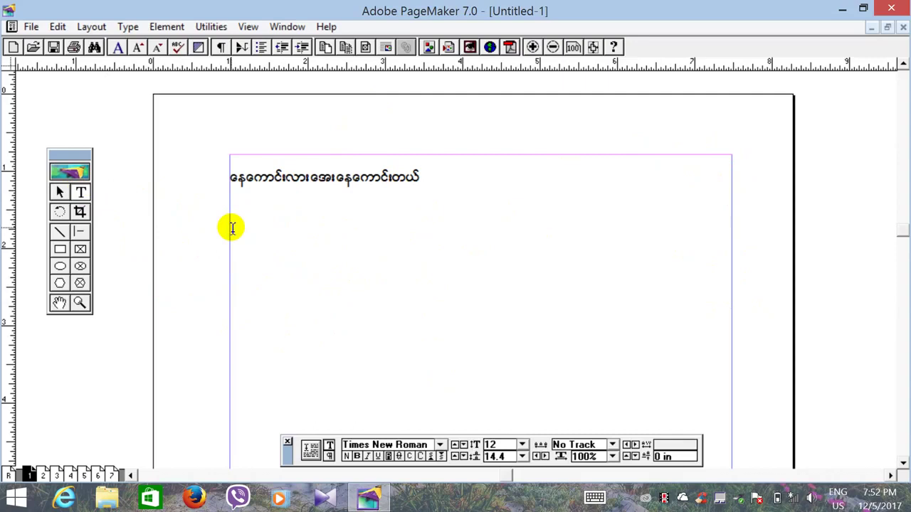
{"action": "left_click_drag", "start_coordinate": [230, 228], "coordinate": [425, 382]}
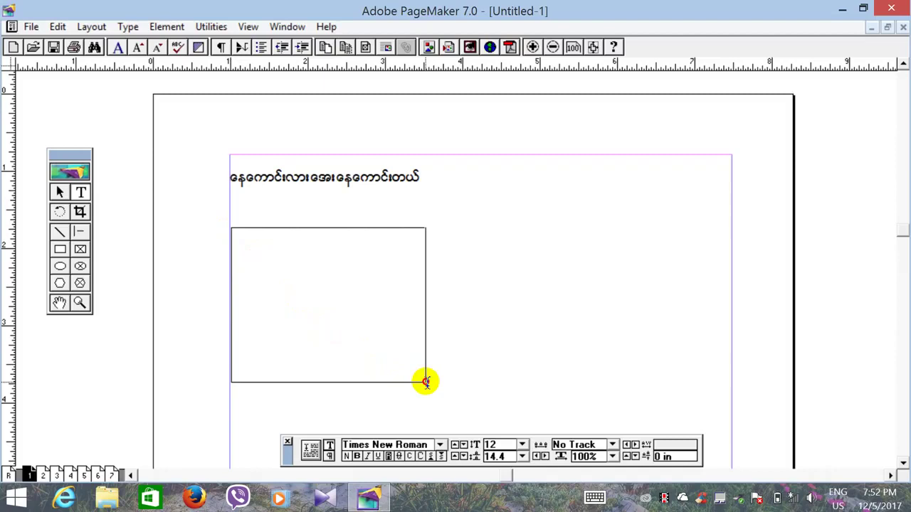
{"action": "left_click_drag", "start_coordinate": [427, 382], "coordinate": [427, 383]}
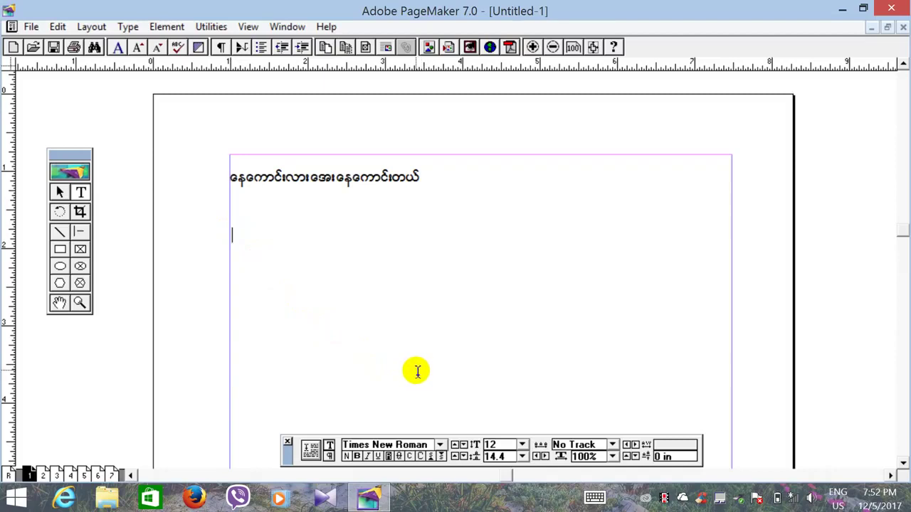
Enter the English text "How are you ? Yes " in the new text area in the default font.
{"action": "type", "text": "a"}
{"action": "key", "text": "BackSpace"}
{"action": "key", "text": "alt+shift"}
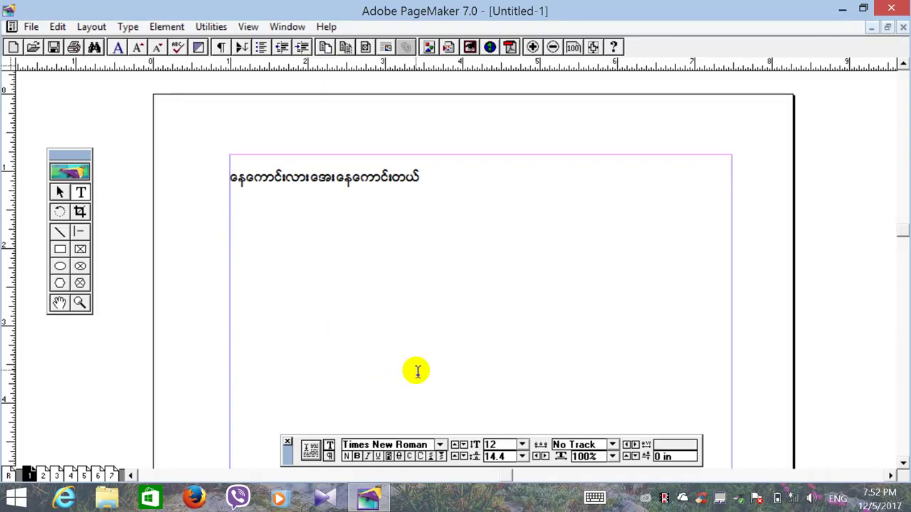
{"action": "key", "text": "alt+shift"}
{"action": "type", "text": "H"}
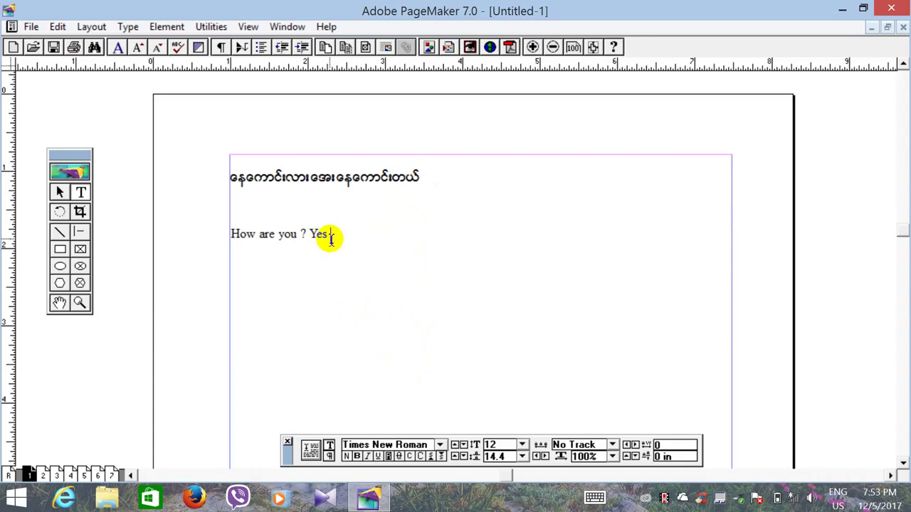
Copy the phrase "How are you ? Yes " and paste it eleven times in a row after the original.
{"action": "left_click_drag", "start_coordinate": [331, 236], "coordinate": [232, 244]}
{"action": "key", "text": "ctrl+c"}
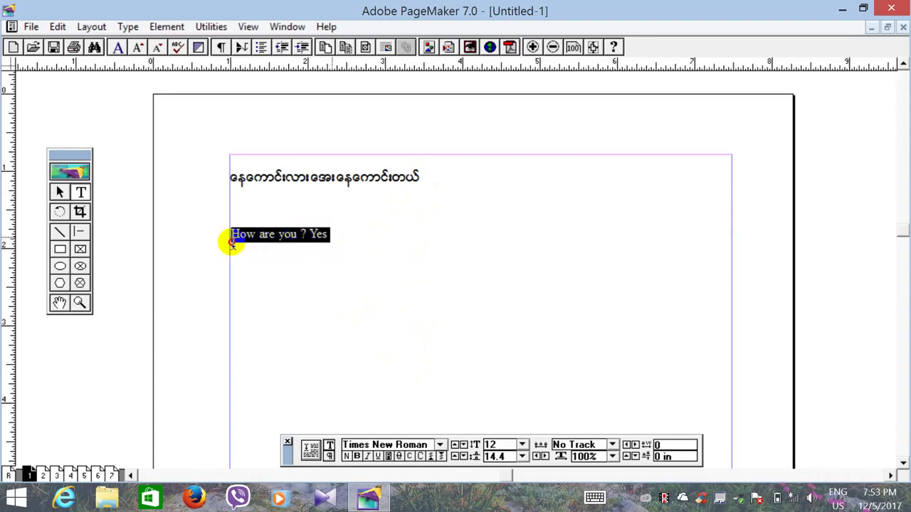
{"action": "left_click", "coordinate": [342, 241]}
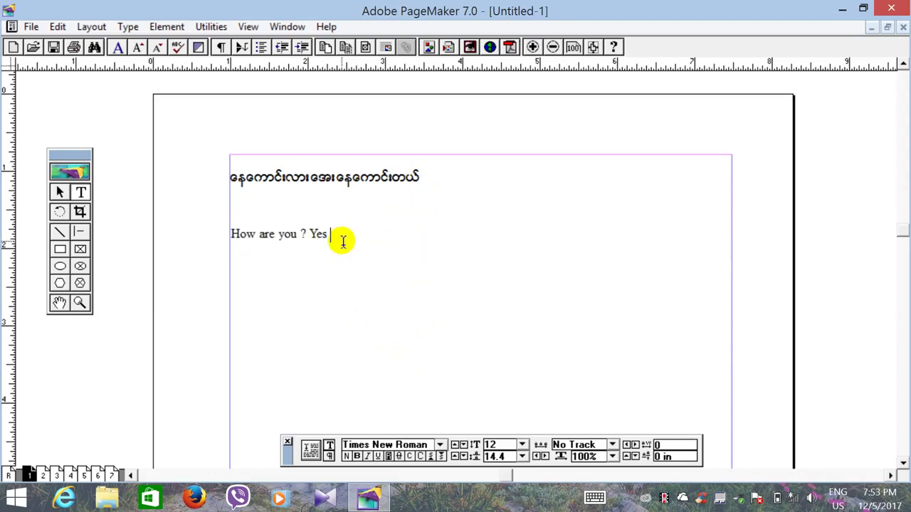
{"action": "key", "text": "ctrl+v"}
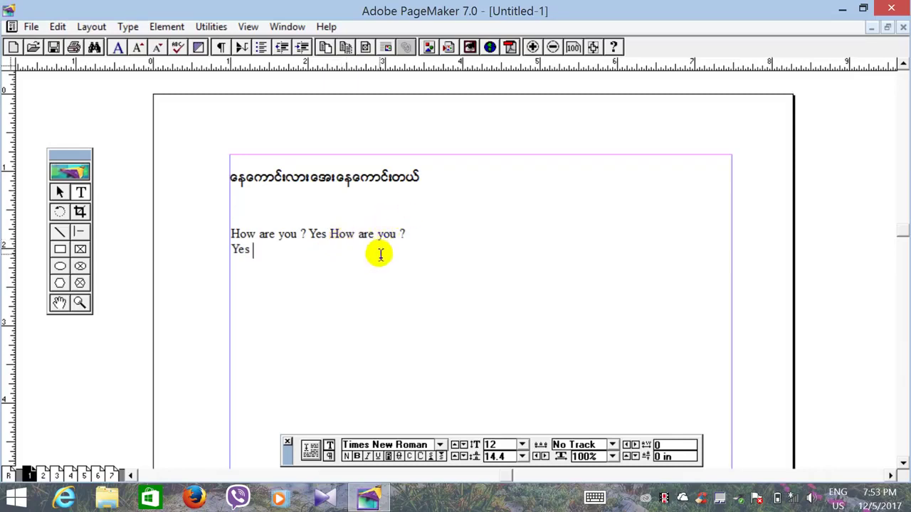
{"action": "key", "text": "ctrl+v"}
{"action": "key", "text": "ctrl+v"}
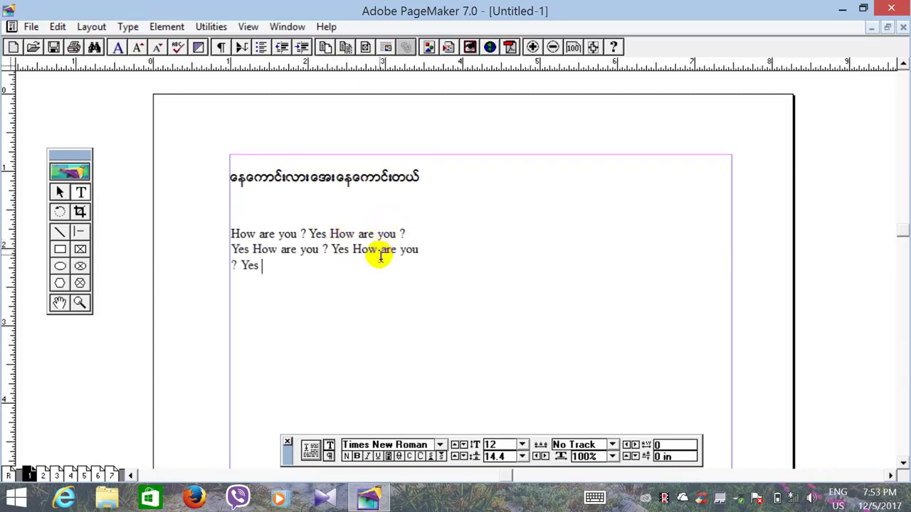
{"action": "key", "text": "ctrl+v"}
{"action": "key", "text": "ctrl+v"}
{"action": "key", "text": "ctrl+v"}
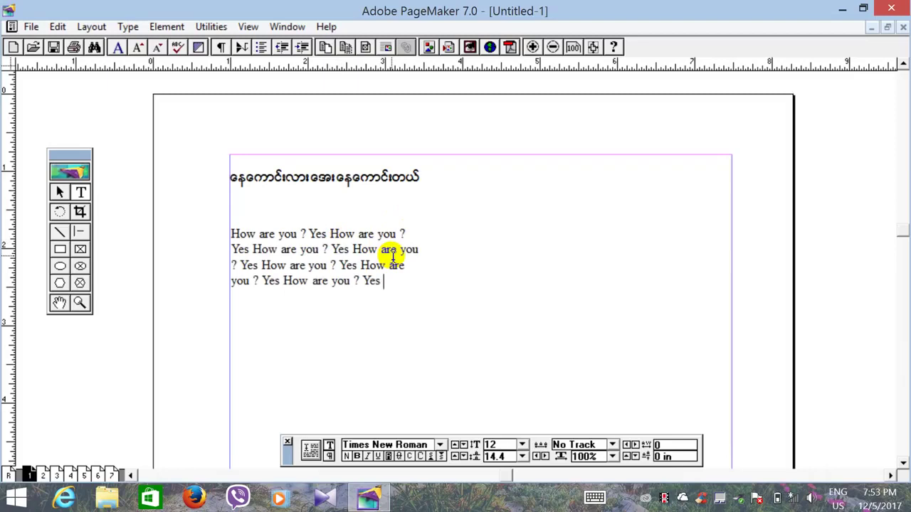
{"action": "key", "text": "ctrl+v"}
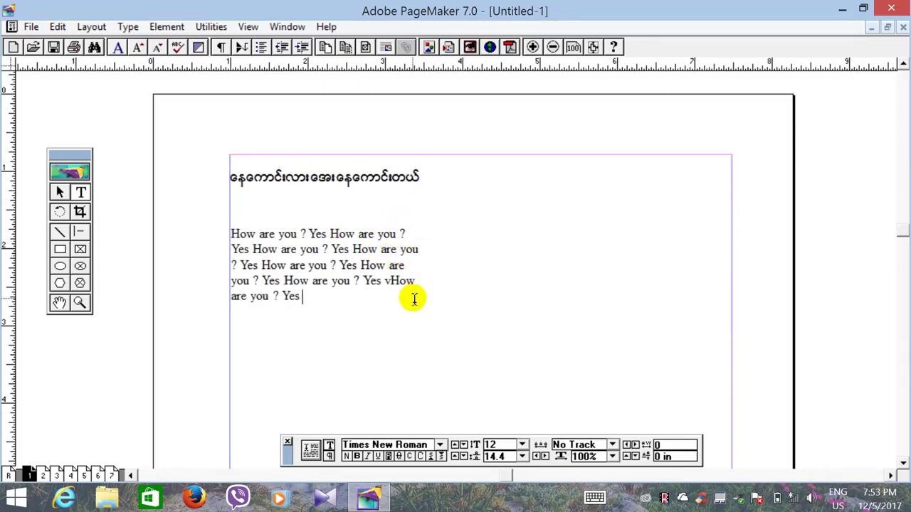
{"action": "key", "text": "ctrl+v"}
{"action": "key", "text": "ctrl+v"}
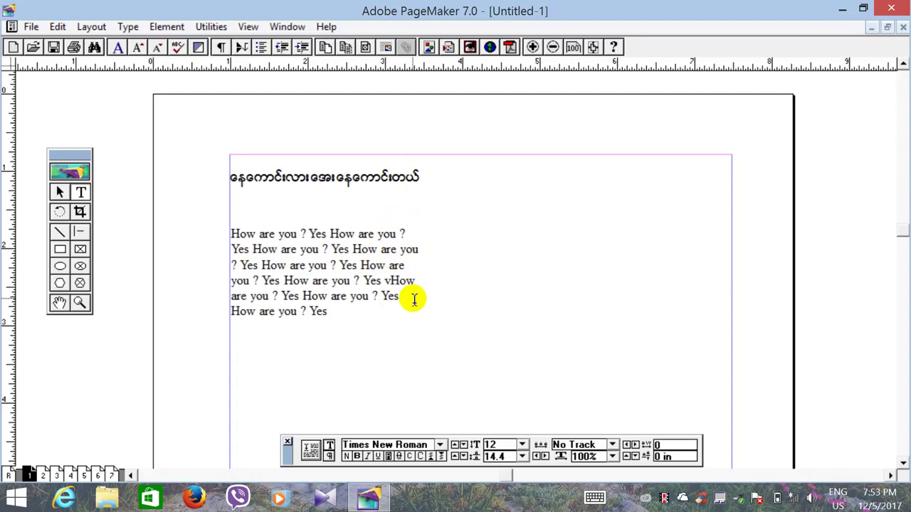
{"action": "key", "text": "ctrl+v"}
{"action": "key", "text": "ctrl+v"}
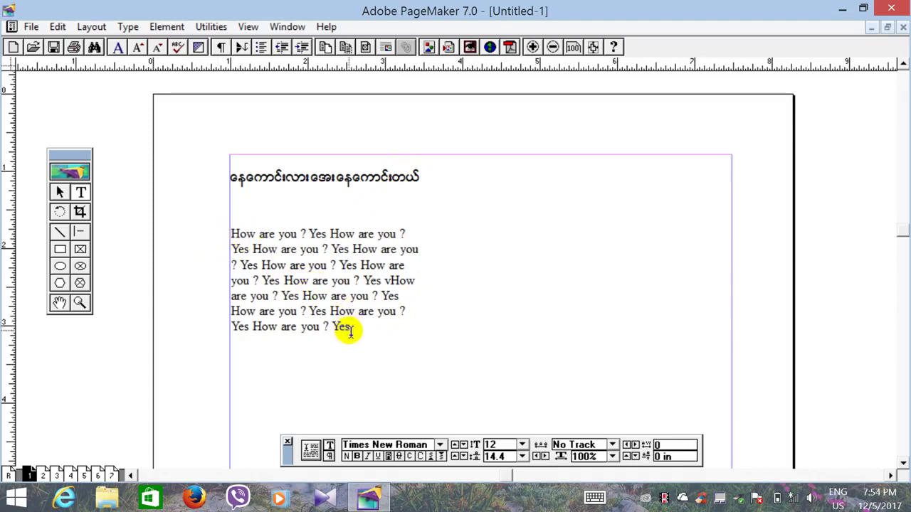
Make the fourth line of the English paragraph, "you ? Yes How are you ? Yes vHow", bold.
{"action": "left_click_drag", "start_coordinate": [352, 328], "coordinate": [233, 329]}
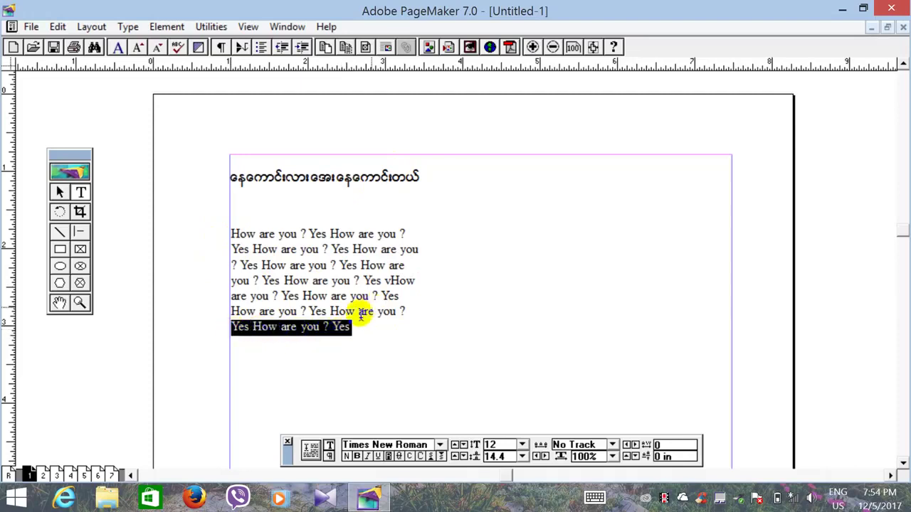
{"action": "left_click_drag", "start_coordinate": [422, 284], "coordinate": [228, 290]}
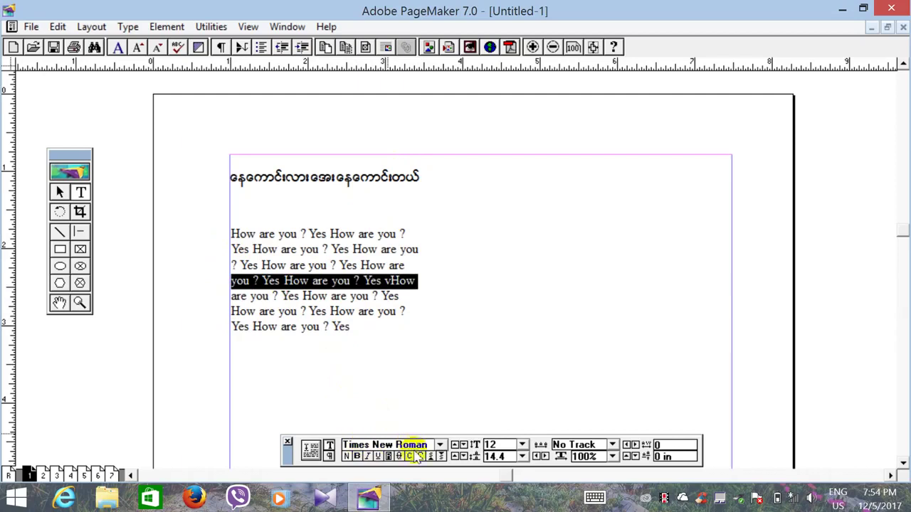
{"action": "left_click", "coordinate": [357, 457]}
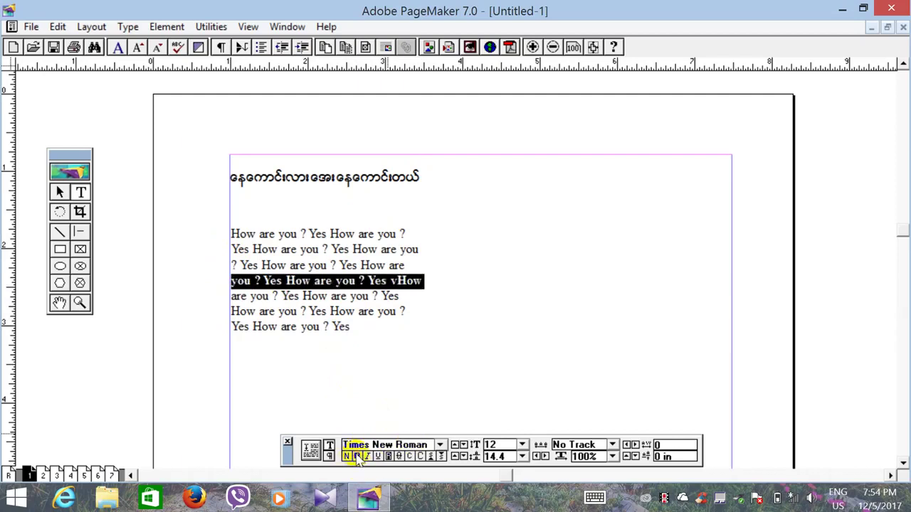
{"action": "left_click", "coordinate": [404, 314]}
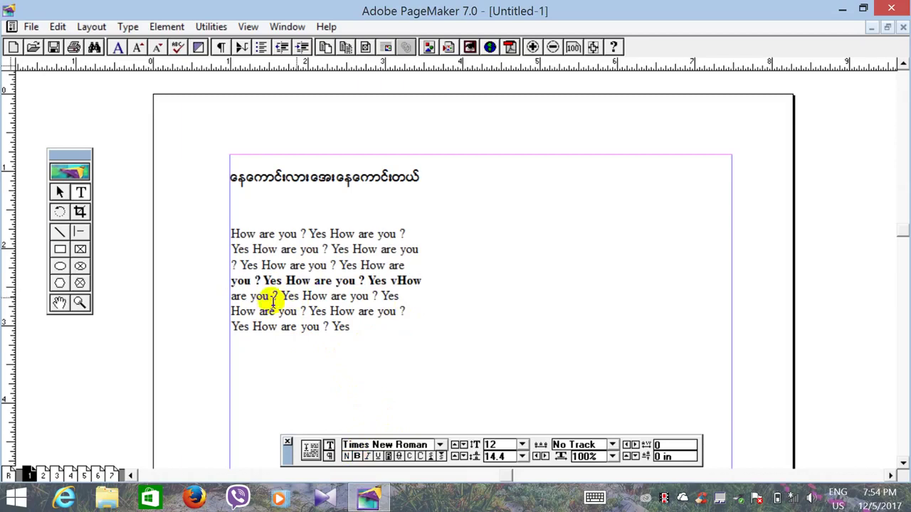
Make the third line of the English paragraph, directly above the bold line, italic.
{"action": "left_click_drag", "start_coordinate": [425, 283], "coordinate": [251, 280]}
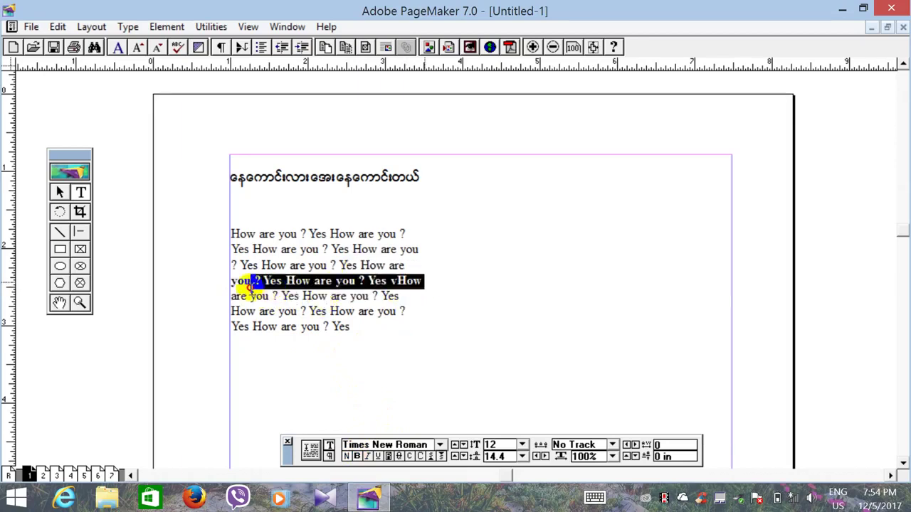
{"action": "left_click", "coordinate": [410, 268]}
{"action": "left_click_drag", "start_coordinate": [410, 268], "coordinate": [229, 271]}
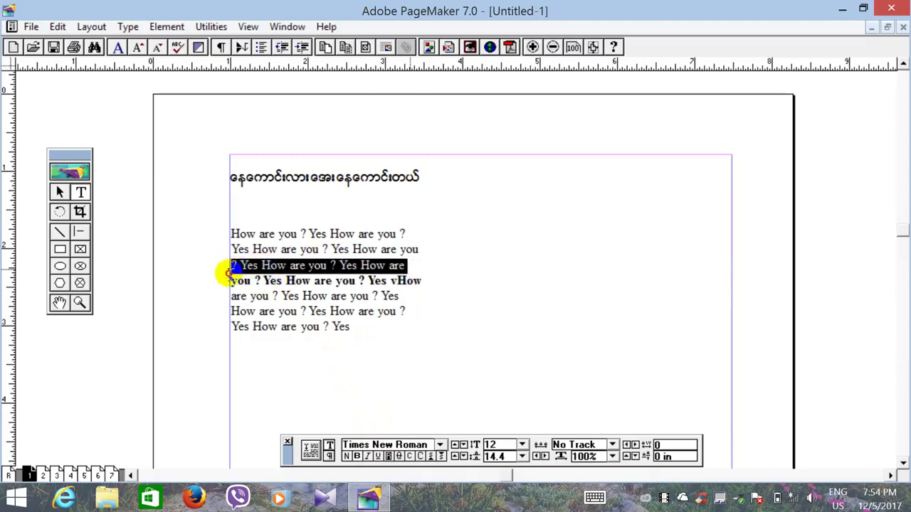
{"action": "left_click", "coordinate": [368, 457]}
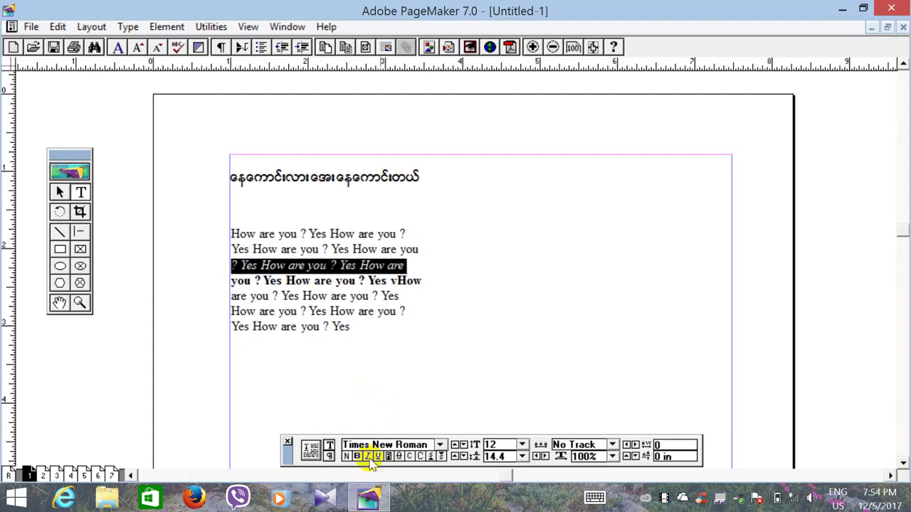
{"action": "left_click", "coordinate": [375, 320]}
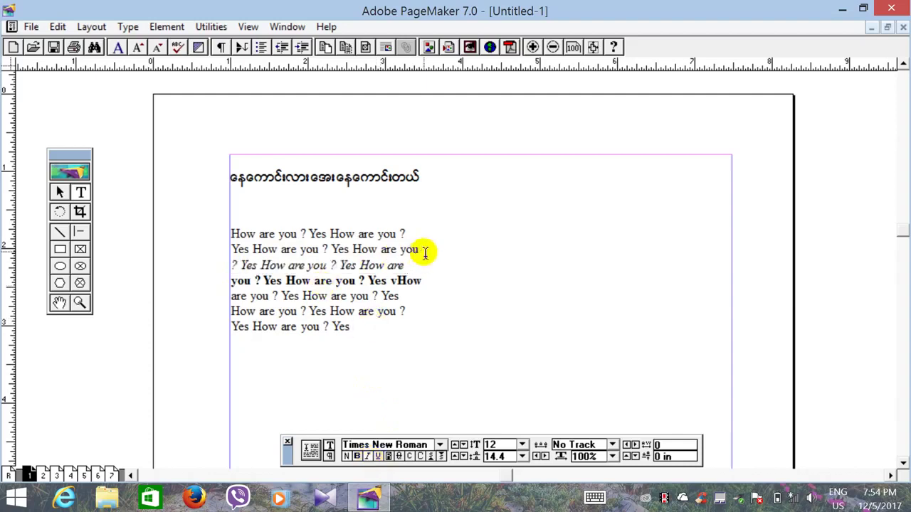
Underline the second line of the English paragraph, "Yes How are you ? Yes How are you".
{"action": "left_click_drag", "start_coordinate": [421, 250], "coordinate": [229, 249]}
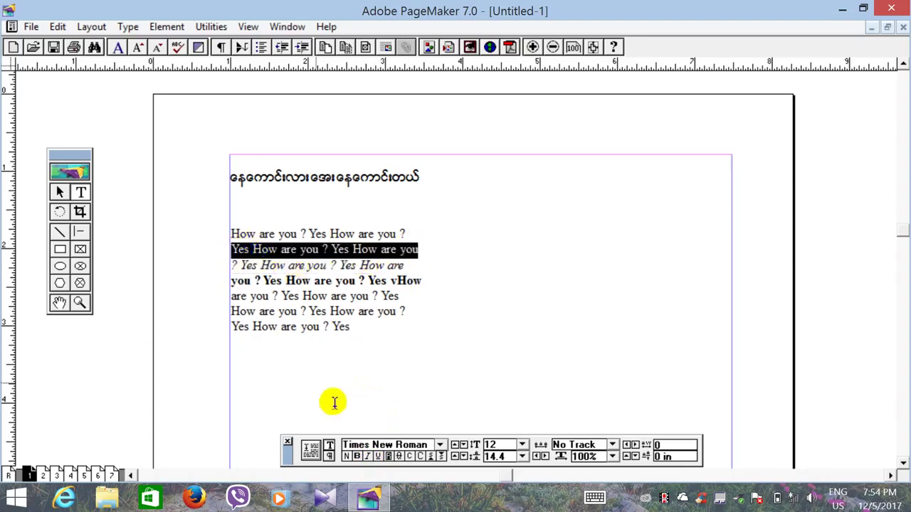
{"action": "left_click", "coordinate": [378, 456]}
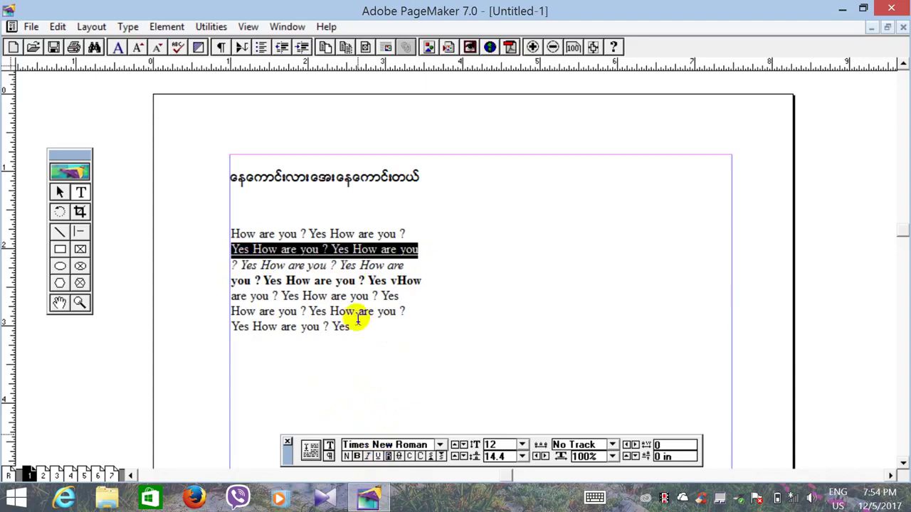
{"action": "left_click", "coordinate": [420, 309]}
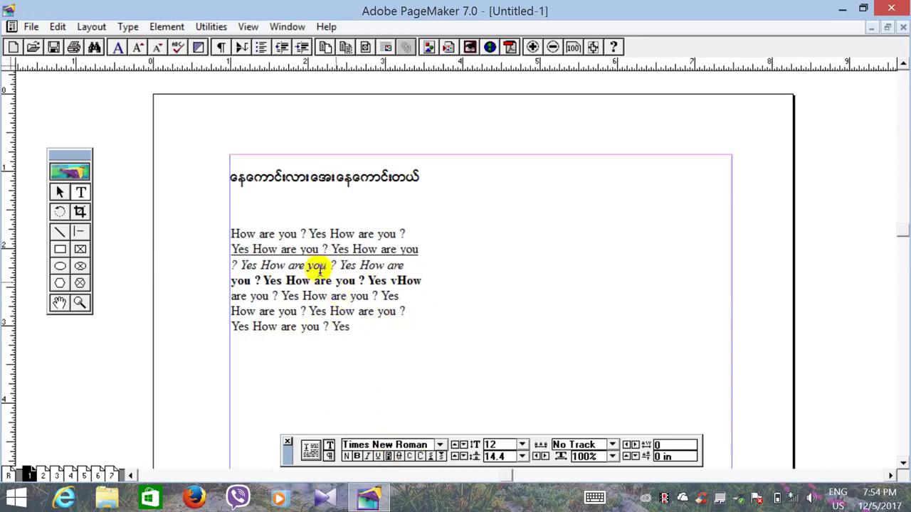
Move the English text block with the Pointer tool to the right and slightly down, toward the middle of the page.
{"action": "left_click", "coordinate": [59, 192]}
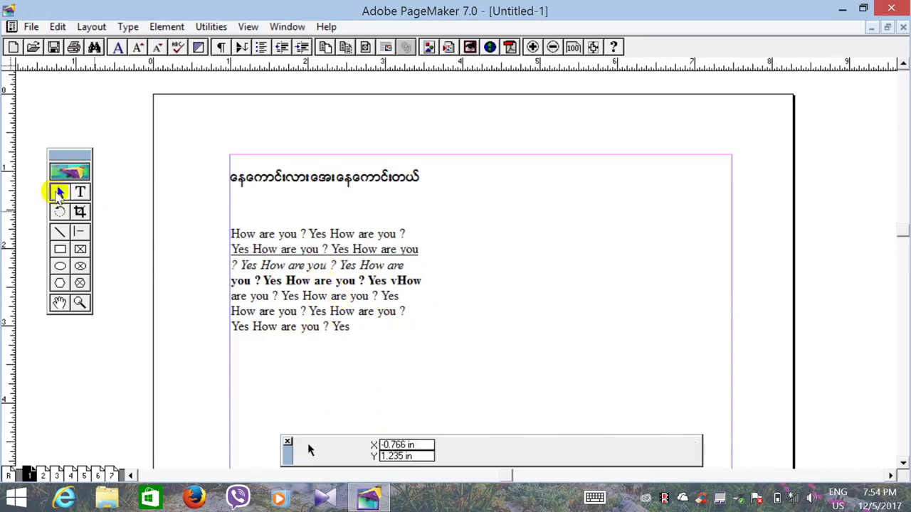
{"action": "left_click", "coordinate": [329, 299]}
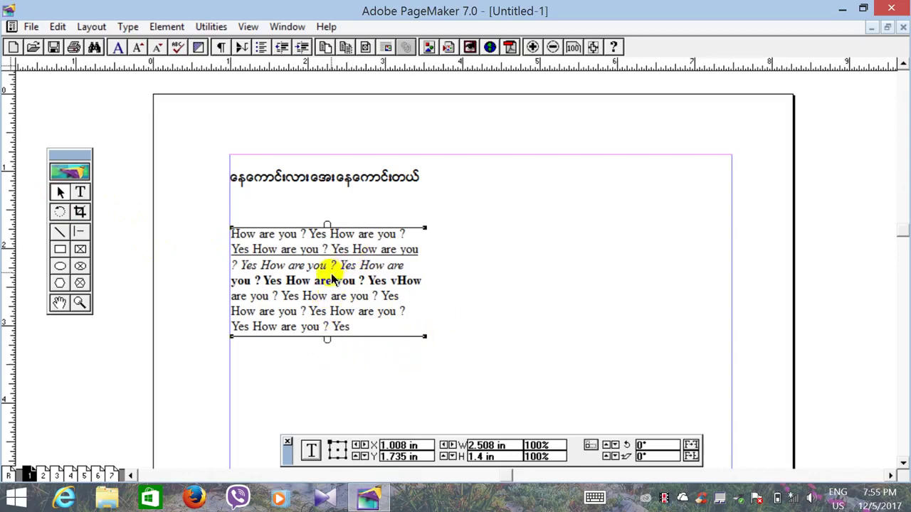
{"action": "left_click_drag", "start_coordinate": [322, 282], "coordinate": [446, 303]}
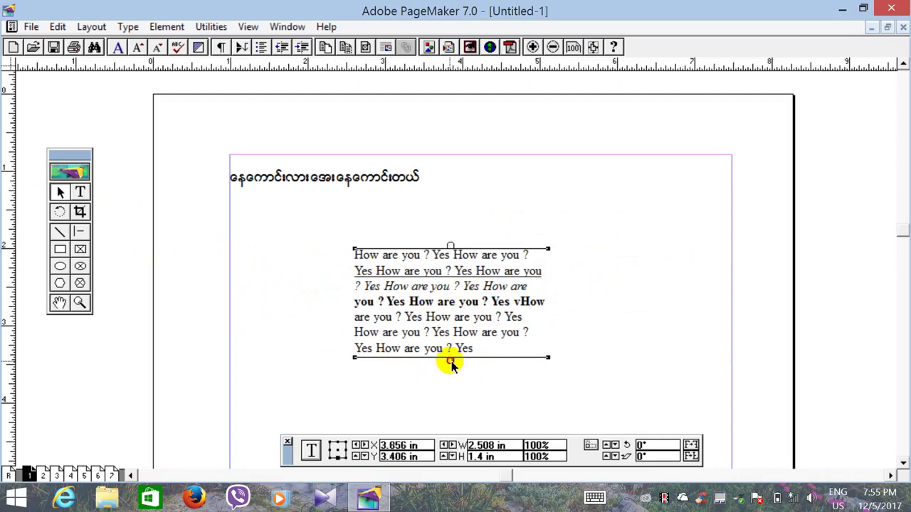
Shorten the English text block to three lines, extend it to four, and bring it back to its full height.
{"action": "left_click_drag", "start_coordinate": [450, 363], "coordinate": [451, 309]}
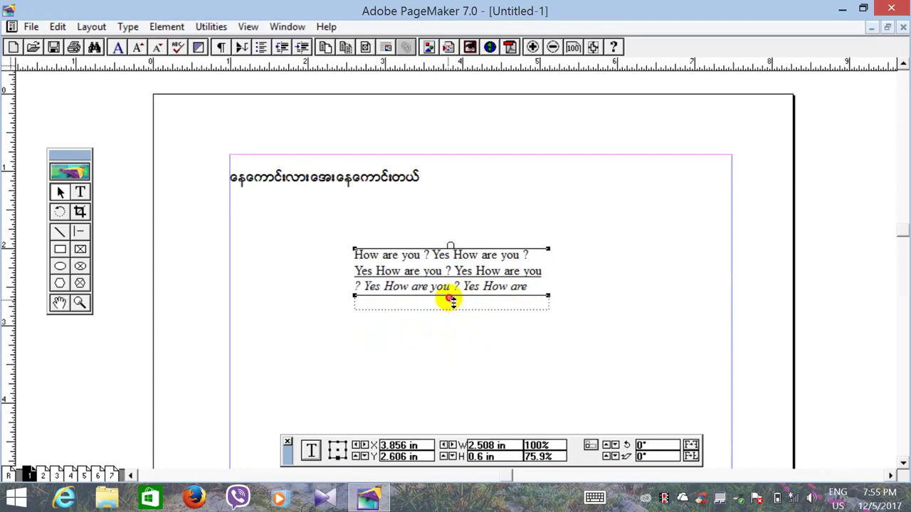
{"action": "left_click_drag", "start_coordinate": [451, 300], "coordinate": [451, 311]}
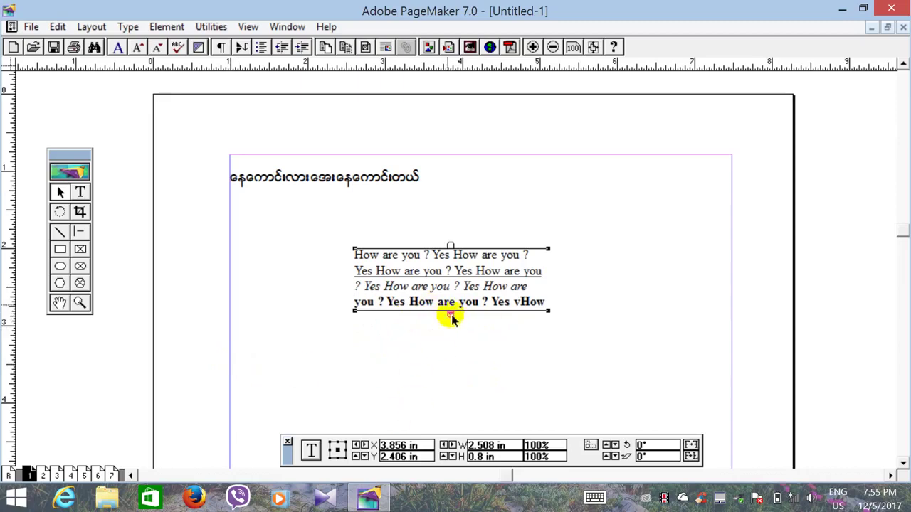
{"action": "left_click_drag", "start_coordinate": [452, 313], "coordinate": [450, 385]}
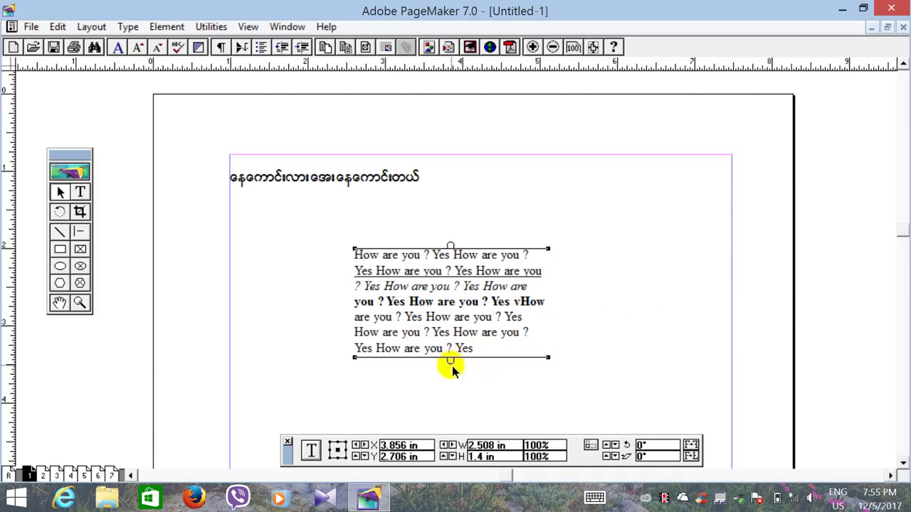
Shorten the English text block to four lines and flow the remaining text into a new block lower down at the left margin.
{"action": "left_click_drag", "start_coordinate": [451, 365], "coordinate": [454, 317]}
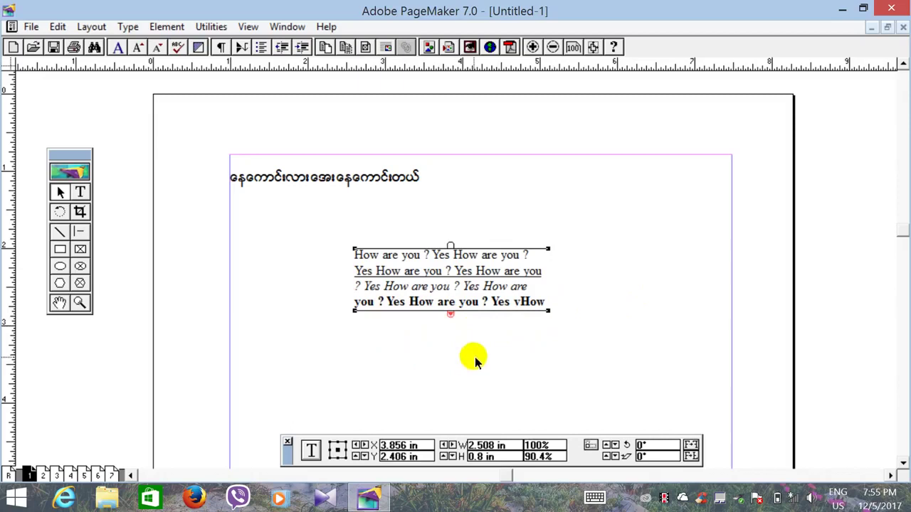
{"action": "left_click", "coordinate": [453, 315]}
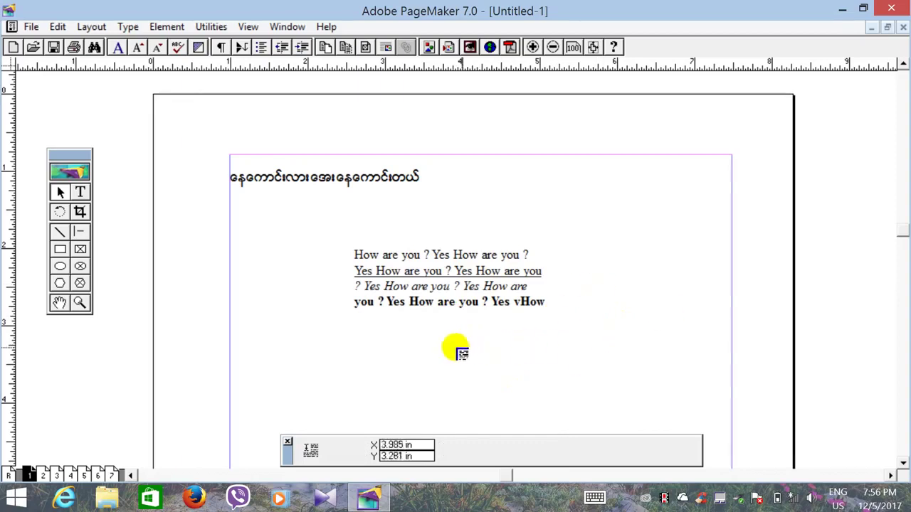
{"action": "left_click", "coordinate": [235, 393]}
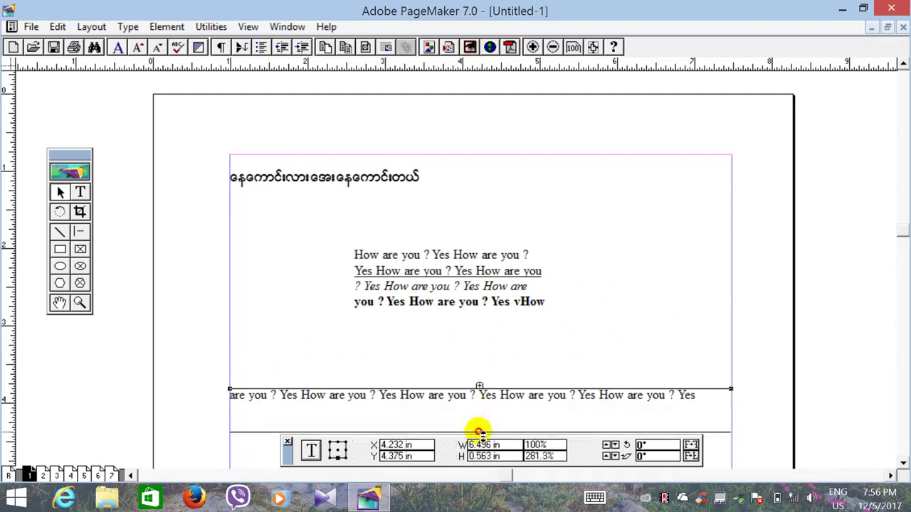
Narrow the new continuation block to about 3.3 in and move it across to the right margin.
{"action": "left_click_drag", "start_coordinate": [733, 406], "coordinate": [486, 419]}
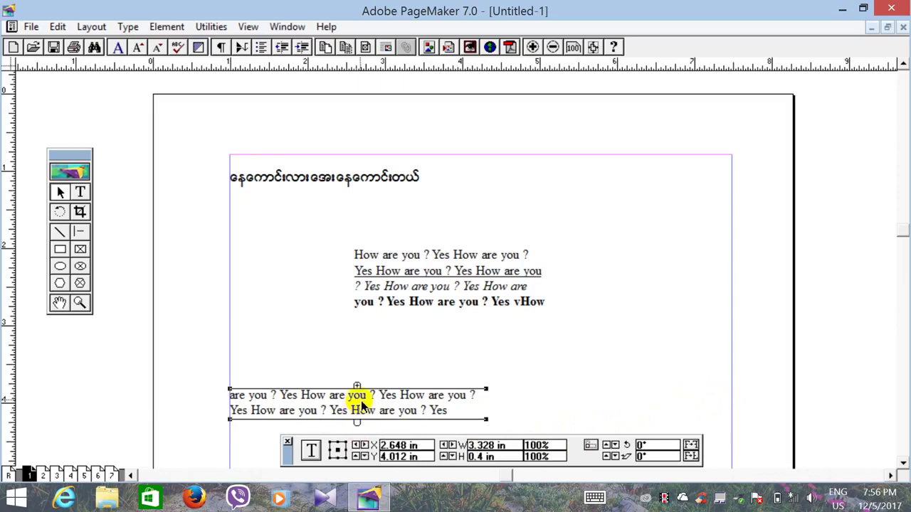
{"action": "left_click_drag", "start_coordinate": [355, 392], "coordinate": [598, 388]}
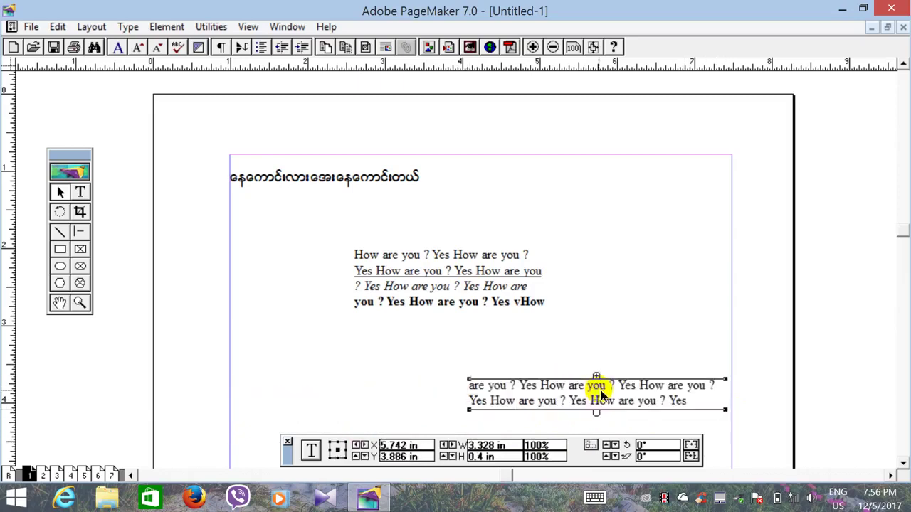
{"action": "left_click", "coordinate": [589, 341]}
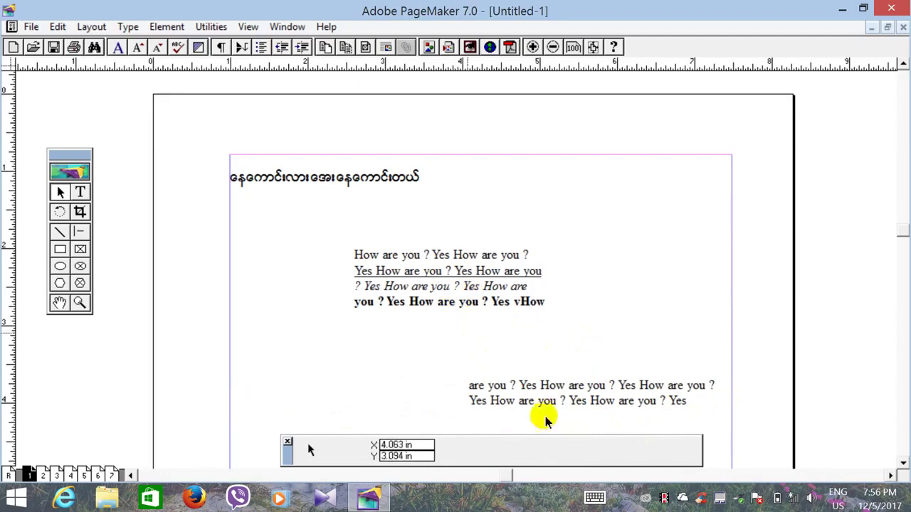
Resize the first English block to five, two and then three lines so text reflows between the blocks, and move it near the left margin.
{"action": "left_click", "coordinate": [470, 285]}
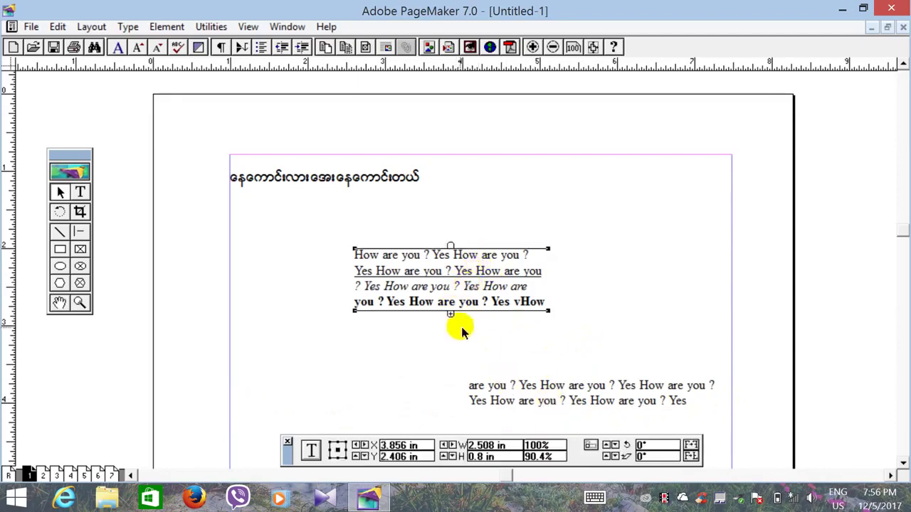
{"action": "left_click_drag", "start_coordinate": [451, 315], "coordinate": [453, 336]}
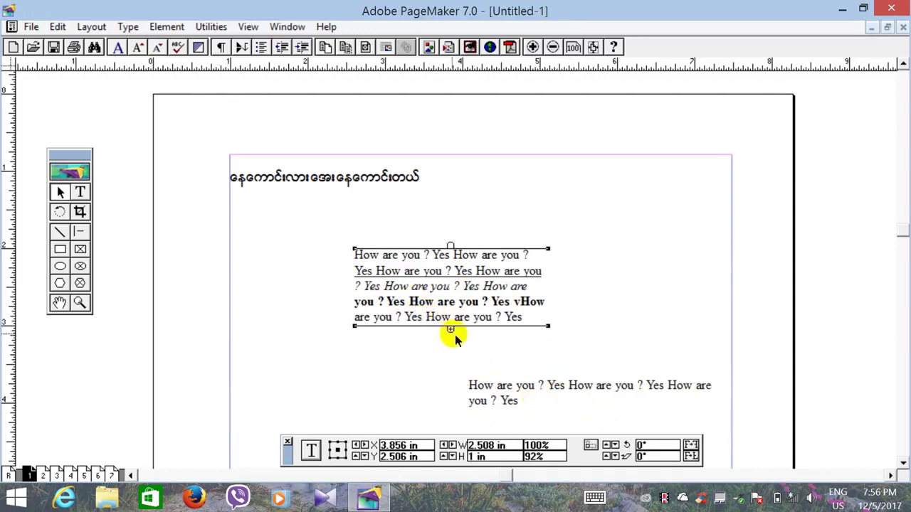
{"action": "left_click_drag", "start_coordinate": [450, 327], "coordinate": [453, 292]}
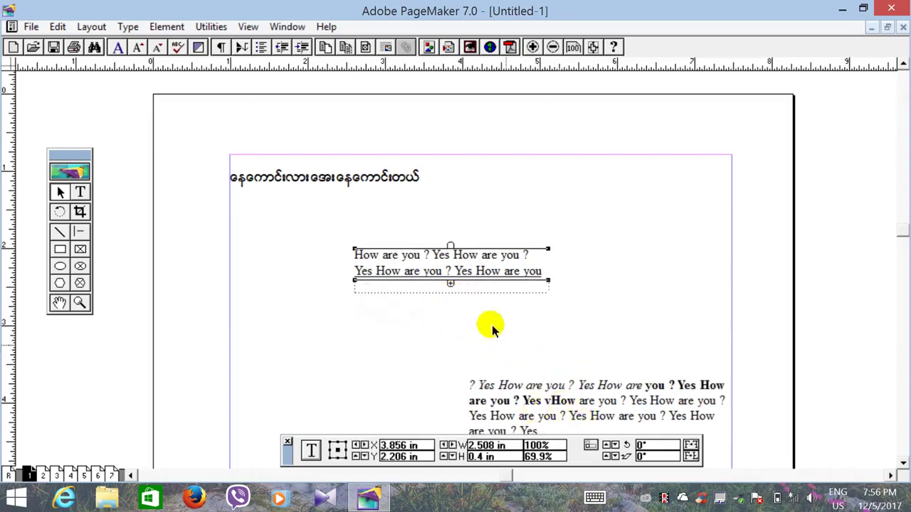
{"action": "left_click_drag", "start_coordinate": [453, 285], "coordinate": [361, 322]}
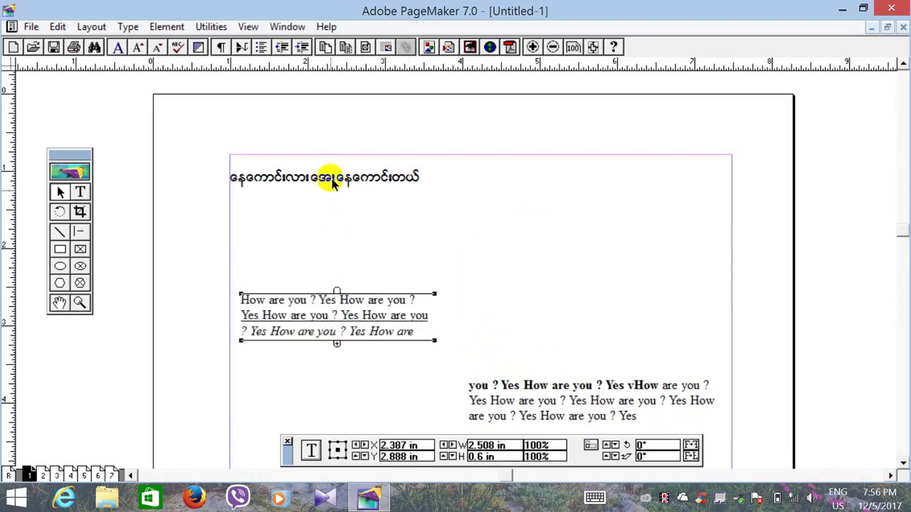
Narrow the Burmese text block, roll it up completely, and place its text again just above the first English block.
{"action": "left_click", "coordinate": [332, 182]}
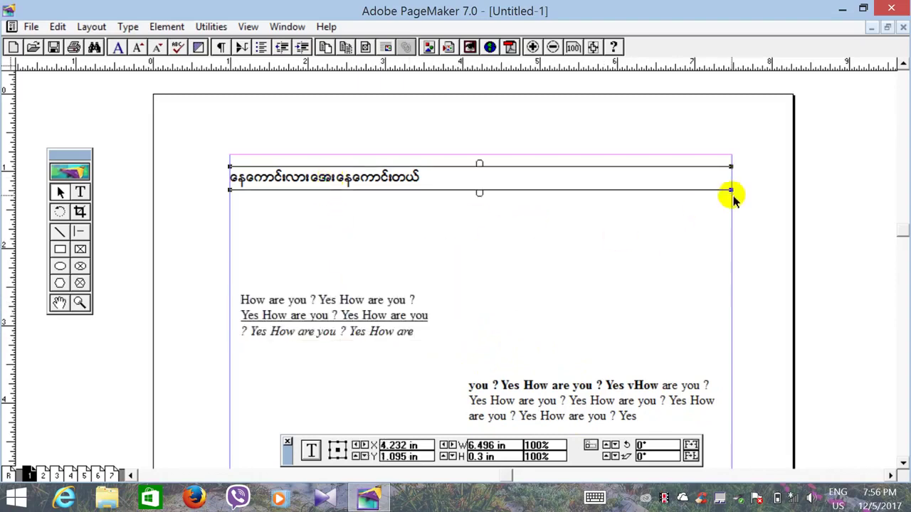
{"action": "left_click_drag", "start_coordinate": [731, 191], "coordinate": [439, 197]}
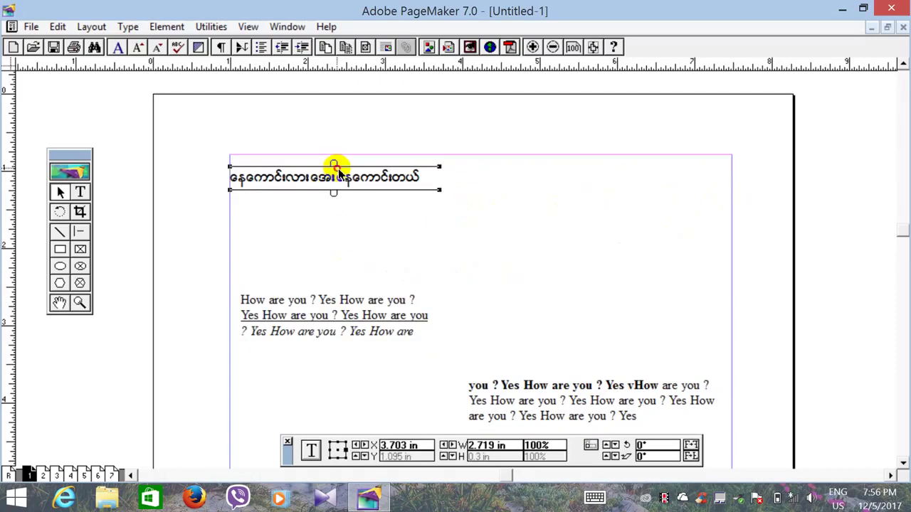
{"action": "left_click_drag", "start_coordinate": [336, 169], "coordinate": [341, 186]}
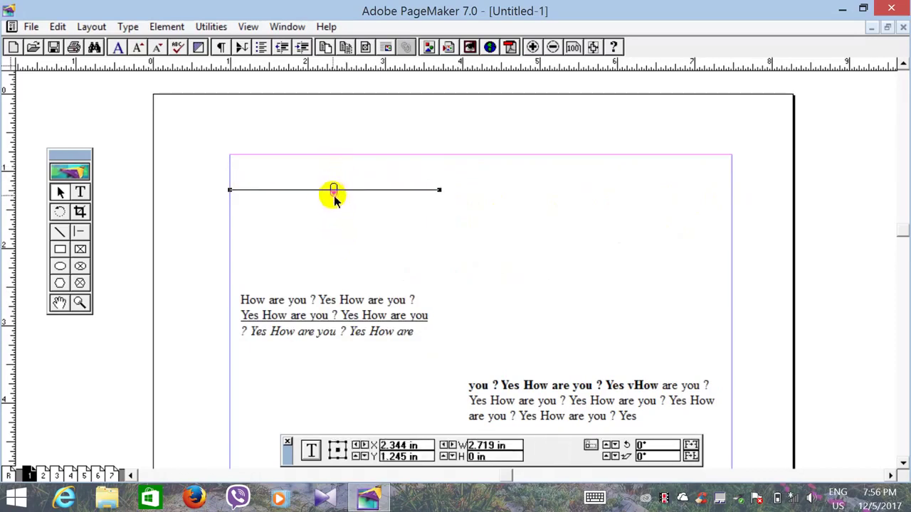
{"action": "left_click", "coordinate": [333, 191]}
{"action": "left_click", "coordinate": [260, 253]}
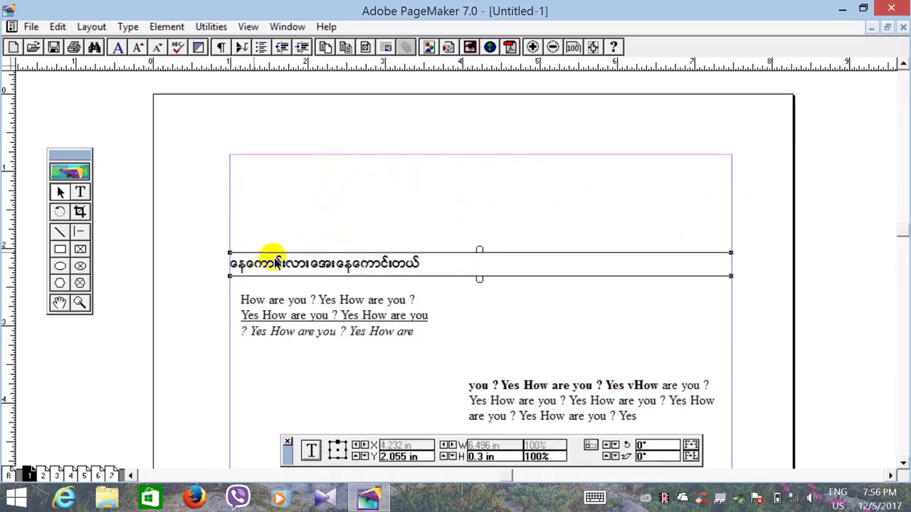
Narrow the re-placed Burmese block to about 3 in and move it right and slightly down, between the two English blocks.
{"action": "left_click_drag", "start_coordinate": [734, 279], "coordinate": [463, 279]}
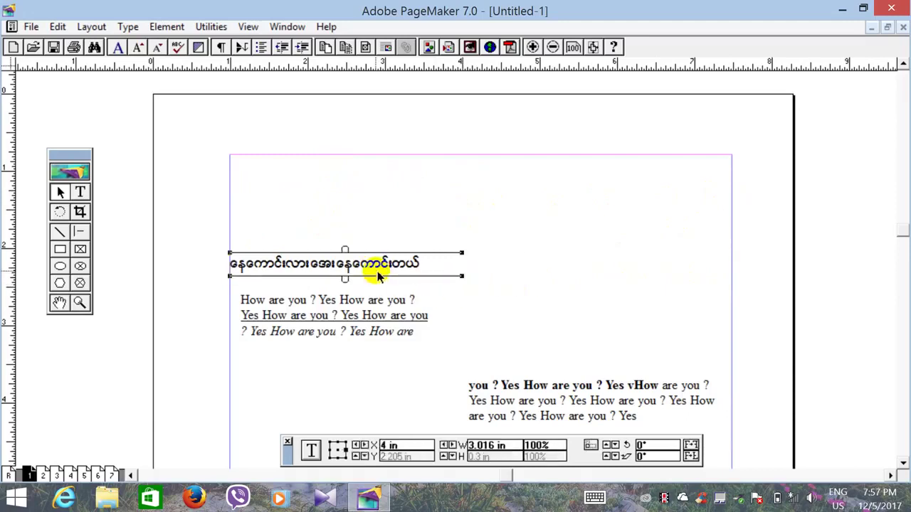
{"action": "left_click_drag", "start_coordinate": [378, 276], "coordinate": [569, 294]}
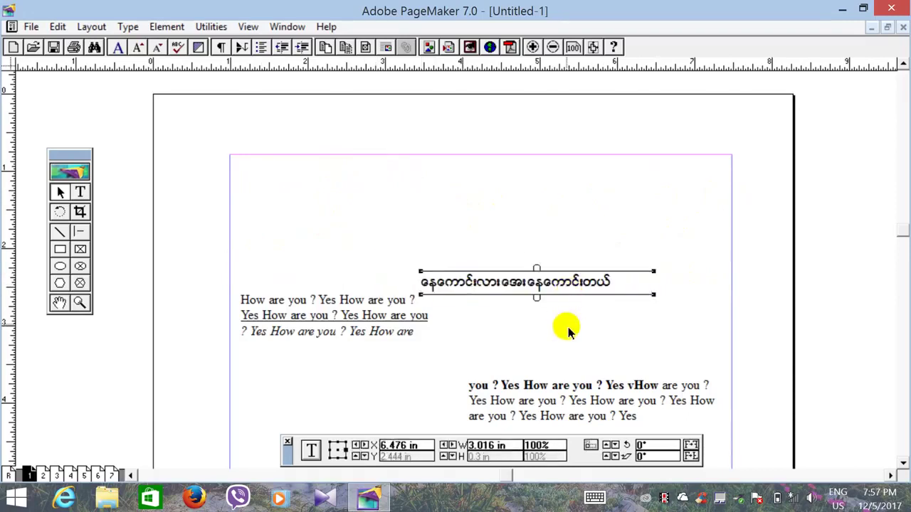
{"action": "left_click", "coordinate": [567, 331]}
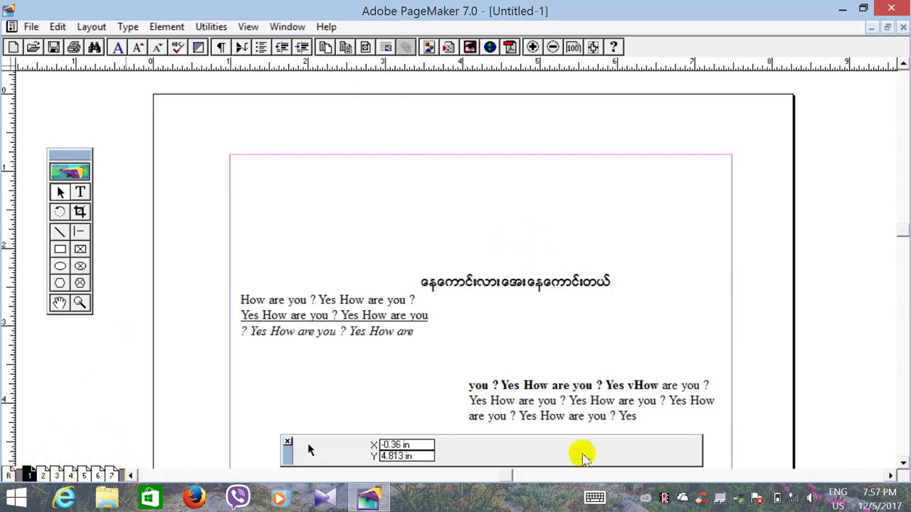
Open the master page at actual size and bring its upper-left corner into view with the Hand tool.
{"action": "left_click", "coordinate": [8, 476]}
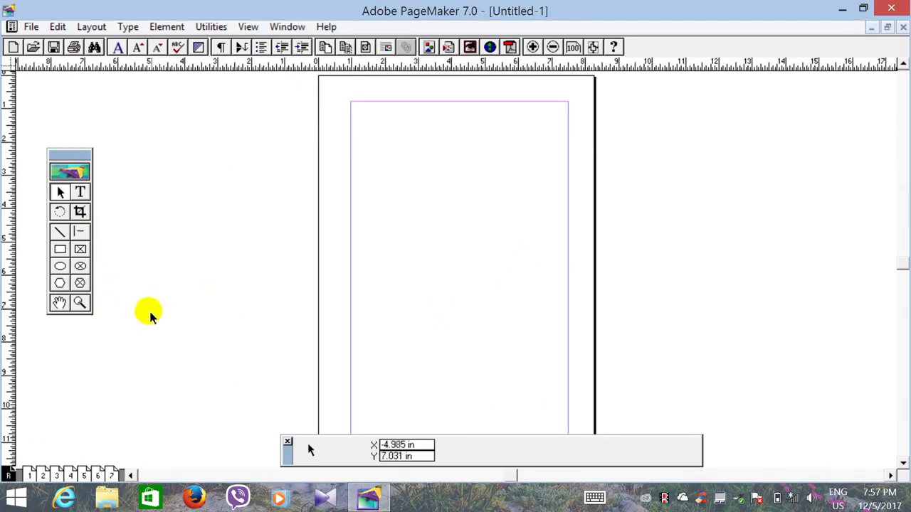
{"action": "key", "text": "ctrl+1"}
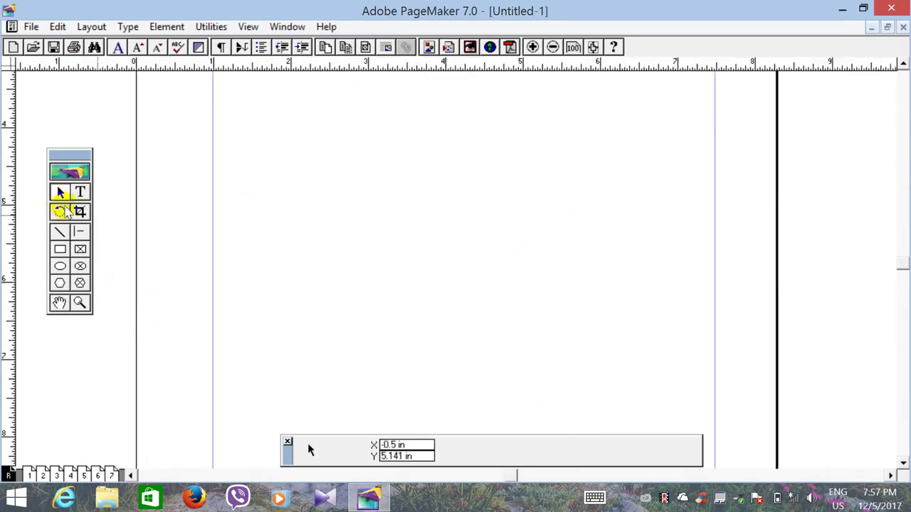
{"action": "left_click", "coordinate": [60, 302]}
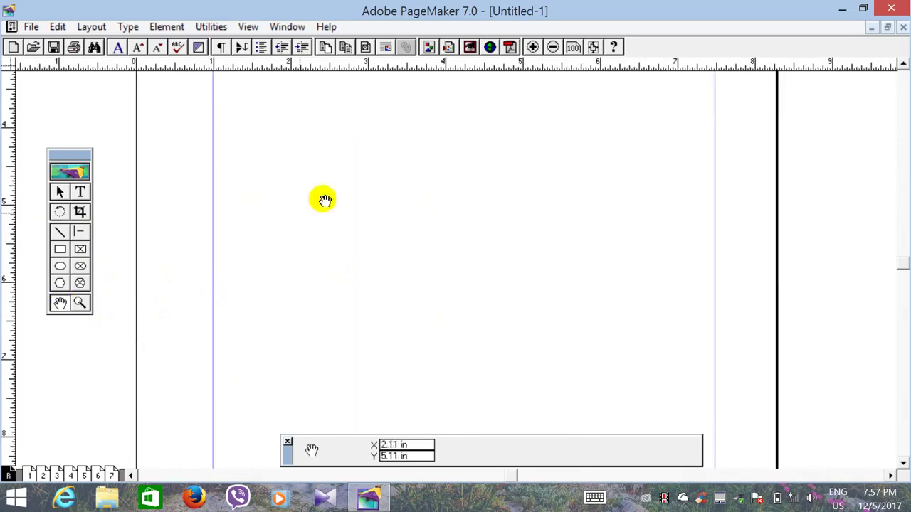
{"action": "left_click_drag", "start_coordinate": [321, 199], "coordinate": [309, 353]}
{"action": "left_click_drag", "start_coordinate": [339, 235], "coordinate": [427, 280]}
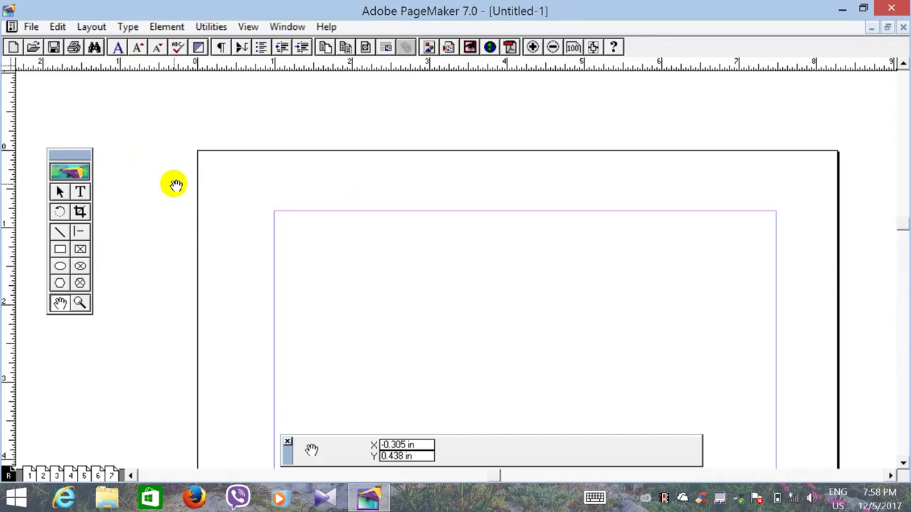
Hide the rulers and show them again.
{"action": "left_click", "coordinate": [242, 34]}
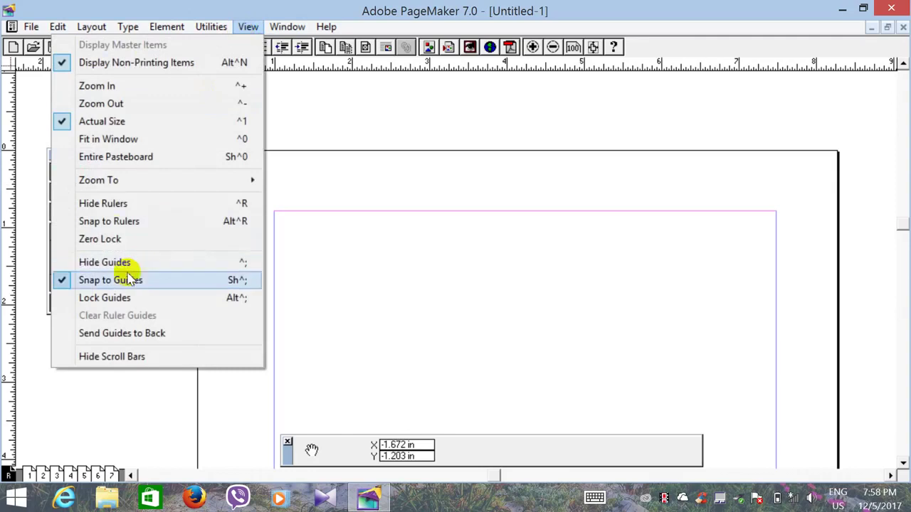
{"action": "left_click", "coordinate": [123, 207]}
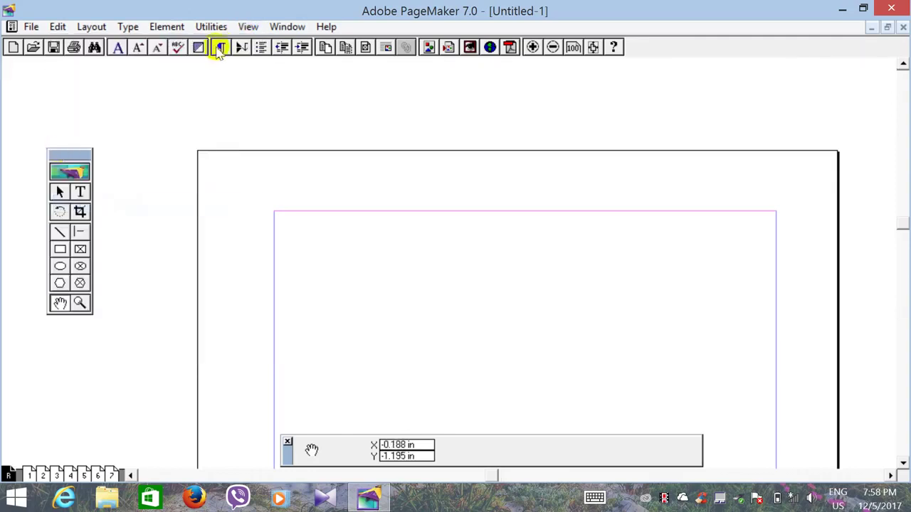
{"action": "left_click", "coordinate": [249, 28]}
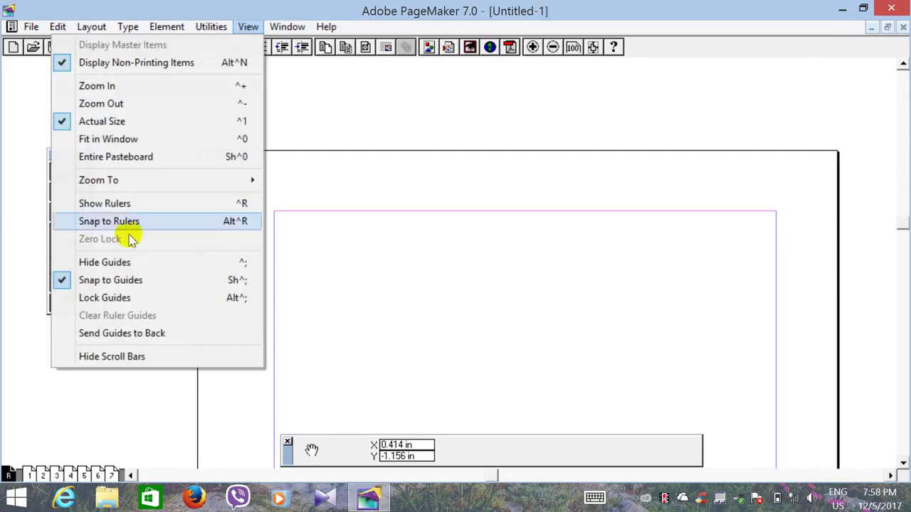
{"action": "left_click", "coordinate": [122, 205]}
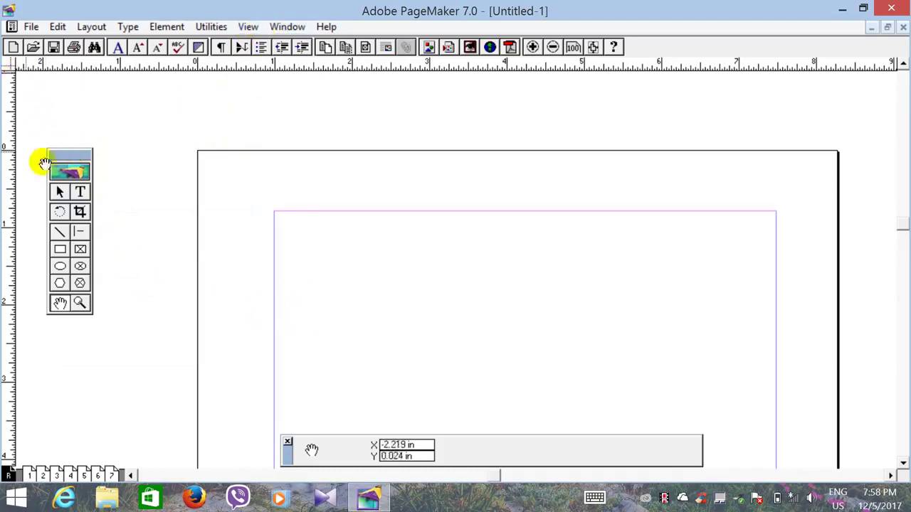
Move the ruler zero point to the page's horizontal centre, about 1.4 in below its top edge, and place horizontal and vertical guides through it.
{"action": "left_click", "coordinate": [60, 192]}
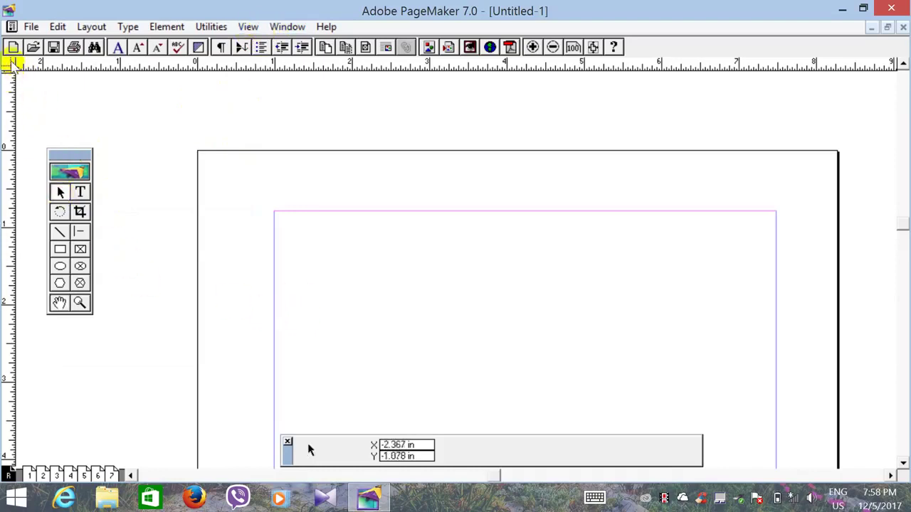
{"action": "left_click_drag", "start_coordinate": [12, 67], "coordinate": [517, 260]}
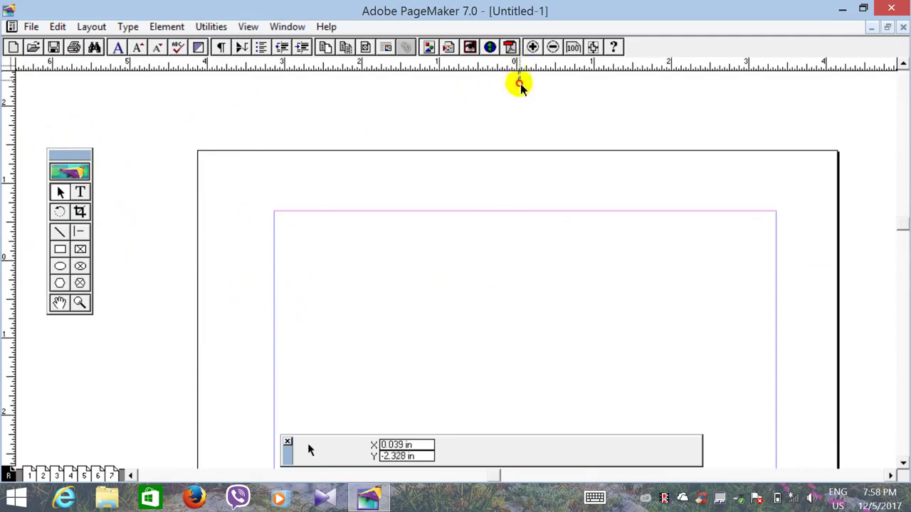
{"action": "left_click_drag", "start_coordinate": [527, 66], "coordinate": [556, 262]}
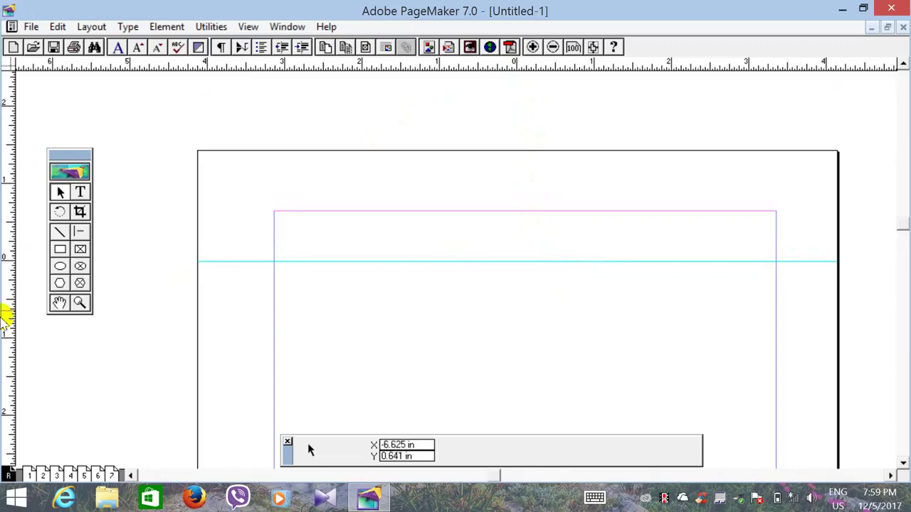
{"action": "left_click_drag", "start_coordinate": [5, 279], "coordinate": [519, 282]}
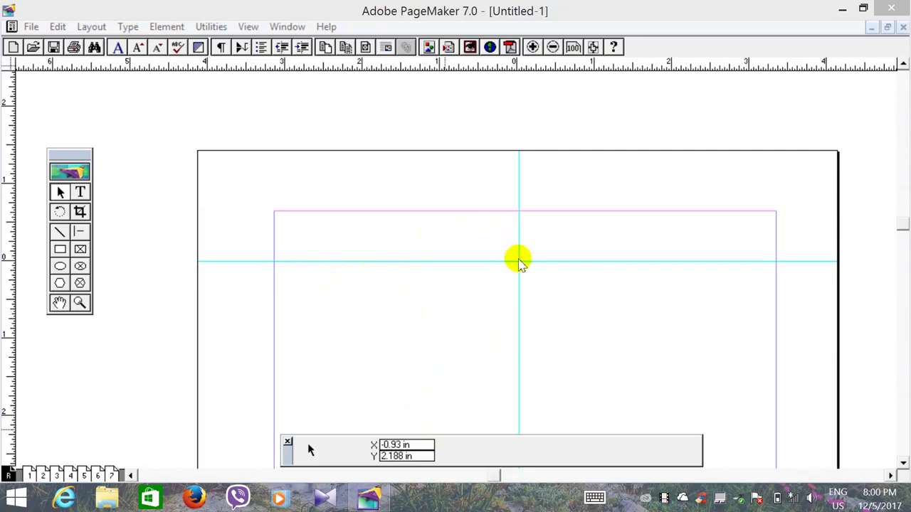
Add the text "PageMaker Lesson" to the master page, narrow its block, and center it on the vertical guide just above the horizontal guide.
{"action": "left_click", "coordinate": [79, 193]}
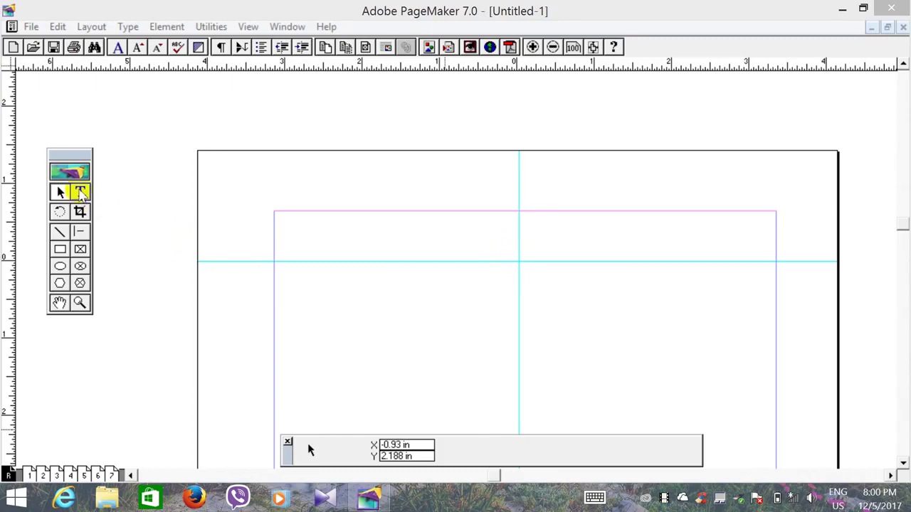
{"action": "left_click", "coordinate": [281, 307]}
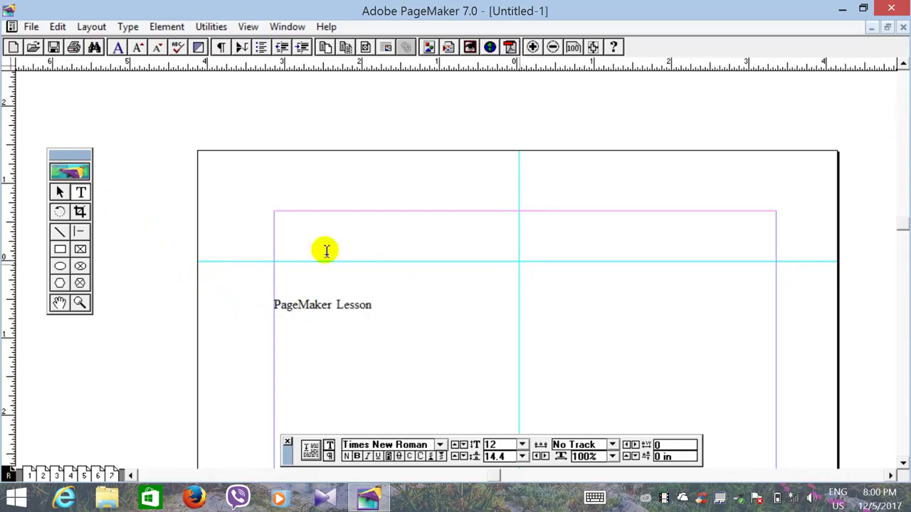
{"action": "left_click", "coordinate": [59, 192]}
{"action": "left_click", "coordinate": [310, 307]}
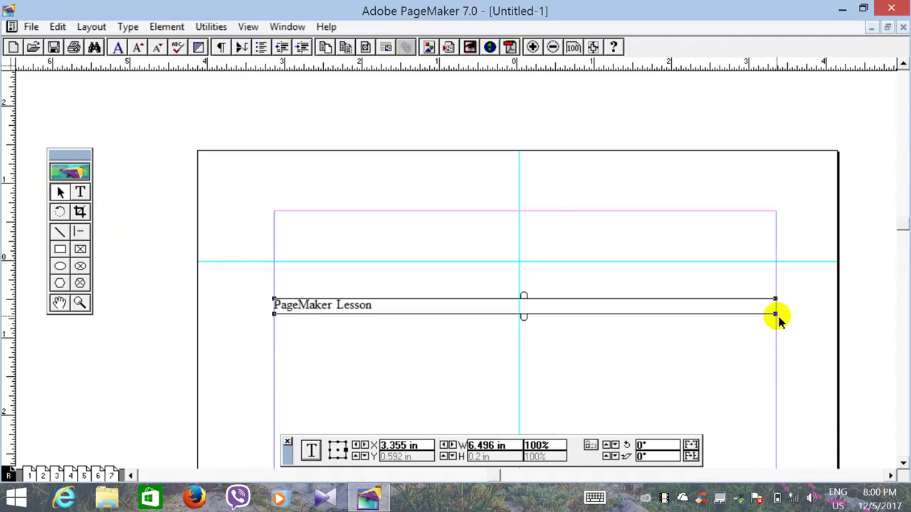
{"action": "left_click_drag", "start_coordinate": [778, 316], "coordinate": [537, 264]}
{"action": "left_click", "coordinate": [529, 291]}
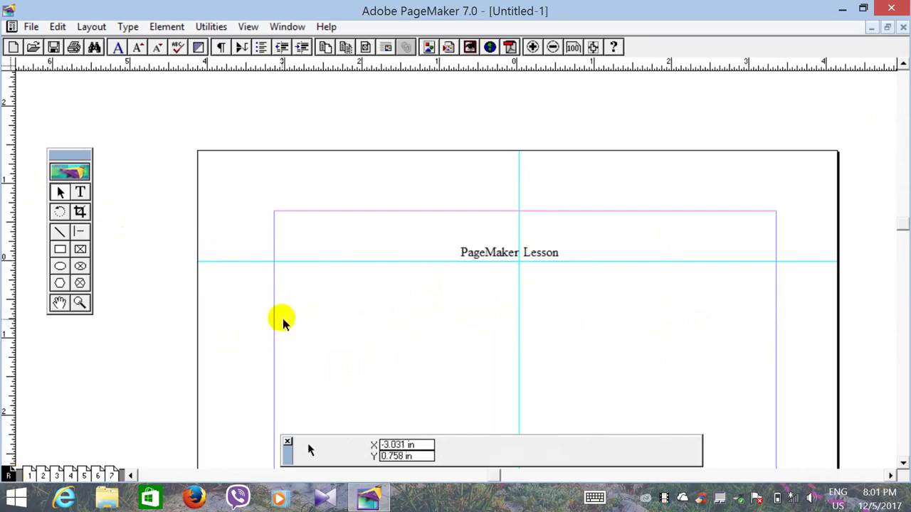
Insert the page-number marker RM on the master page at the left margin, below the horizontal guide.
{"action": "left_click", "coordinate": [81, 192]}
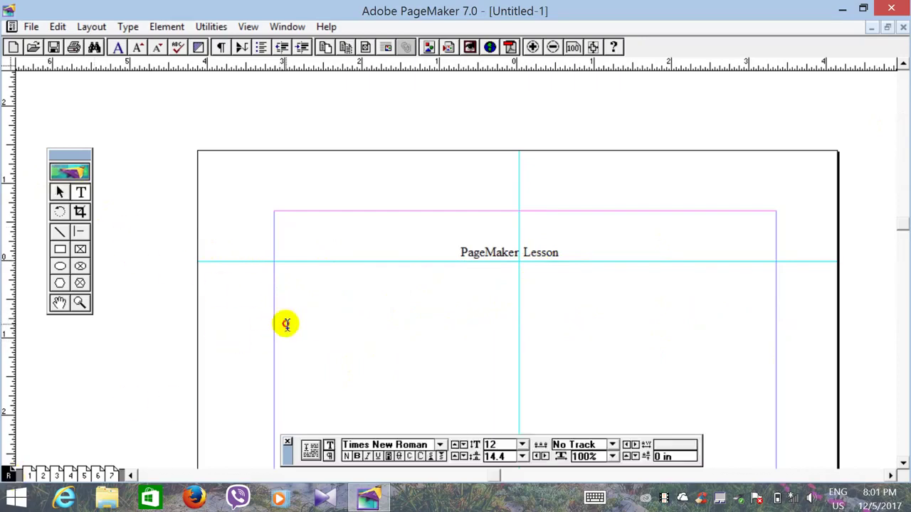
{"action": "left_click", "coordinate": [285, 321]}
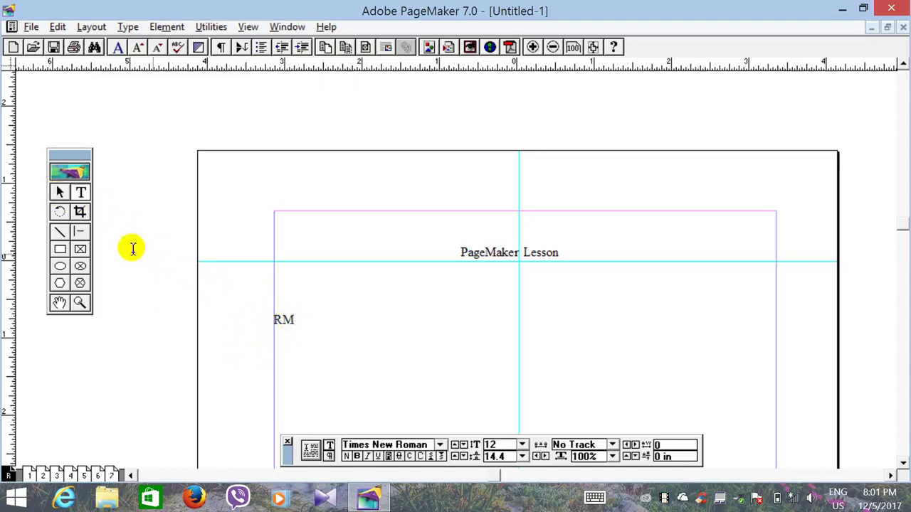
Narrow the RM page-number block to about 0.34 in and center it on the vertical guide just above "PageMaker Lesson".
{"action": "left_click", "coordinate": [60, 192]}
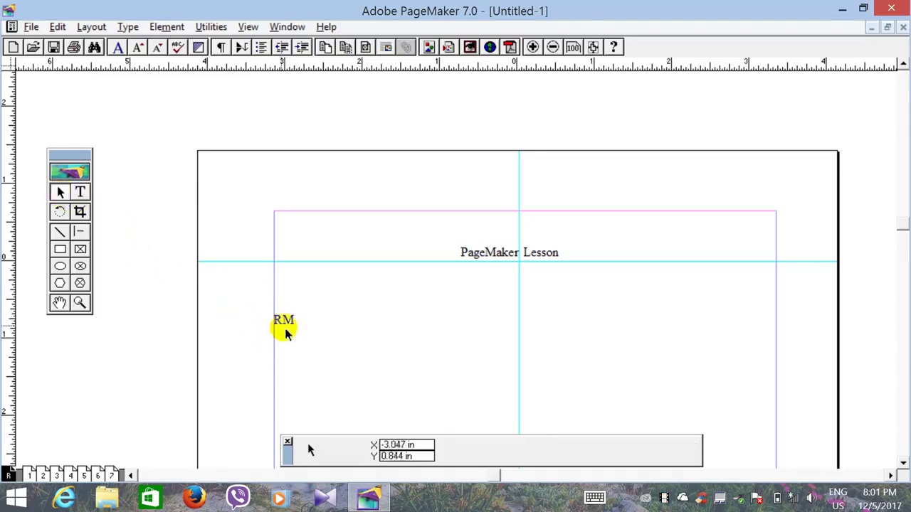
{"action": "left_click", "coordinate": [289, 322]}
{"action": "left_click_drag", "start_coordinate": [289, 322], "coordinate": [280, 319]}
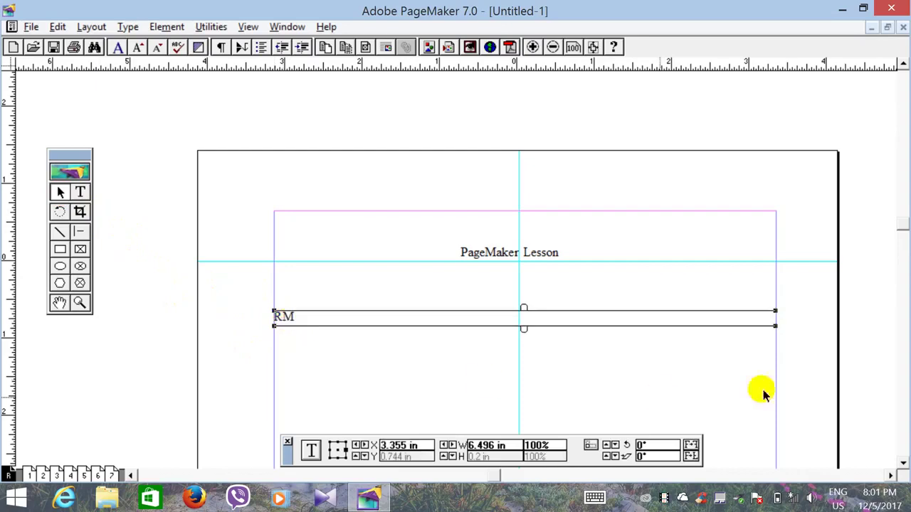
{"action": "left_click_drag", "start_coordinate": [775, 326], "coordinate": [514, 240]}
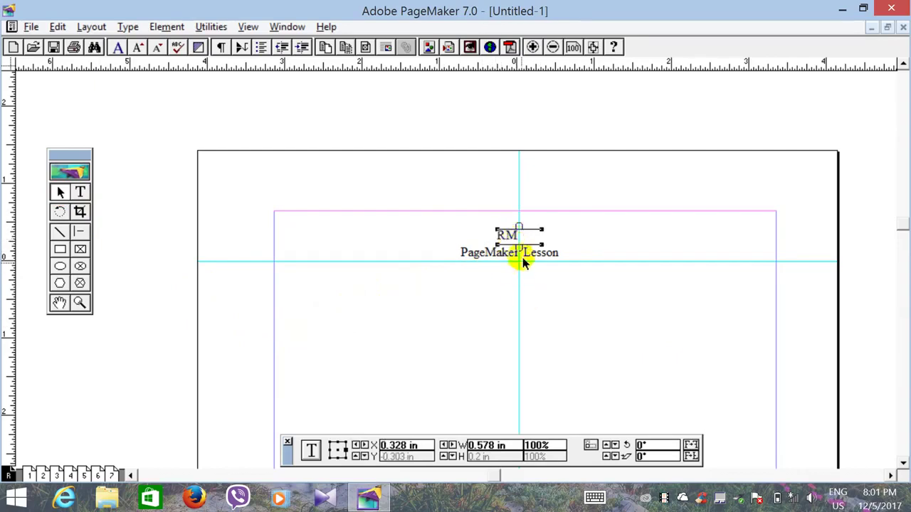
{"action": "mouse_move", "coordinate": [518, 235]}
{"action": "left_mouse_down"}
{"action": "mouse_move", "coordinate": [535, 242]}
{"action": "mouse_move", "coordinate": [524, 240]}
{"action": "left_mouse_up"}
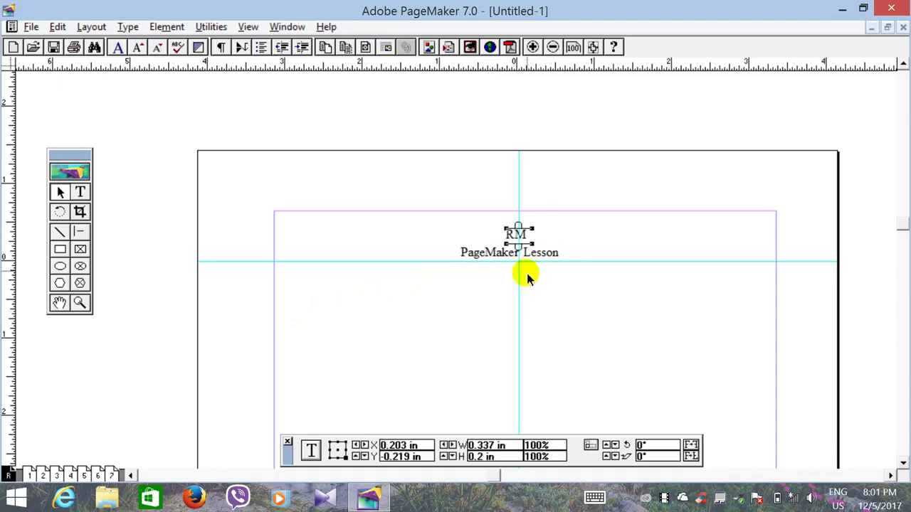
{"action": "left_click", "coordinate": [525, 274]}
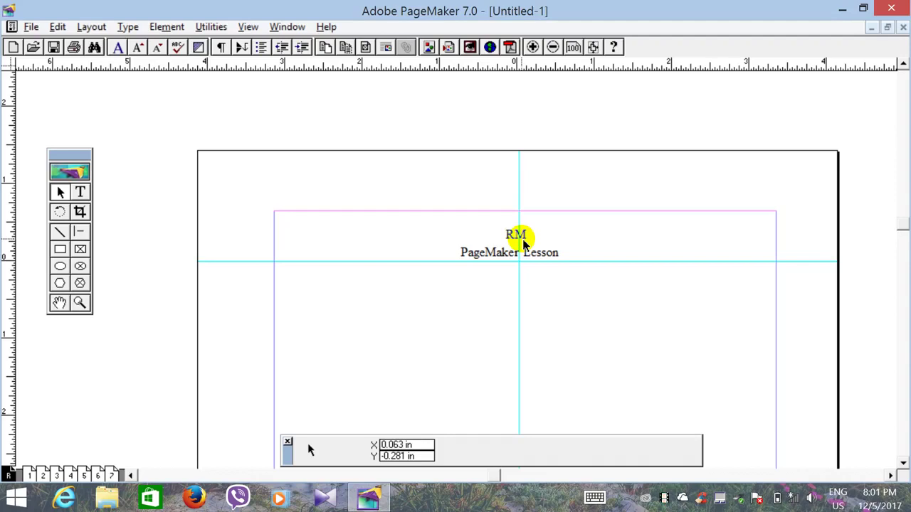
Set the document's page numbering style to Upper Roman (I, II, III).
{"action": "left_click", "coordinate": [32, 27]}
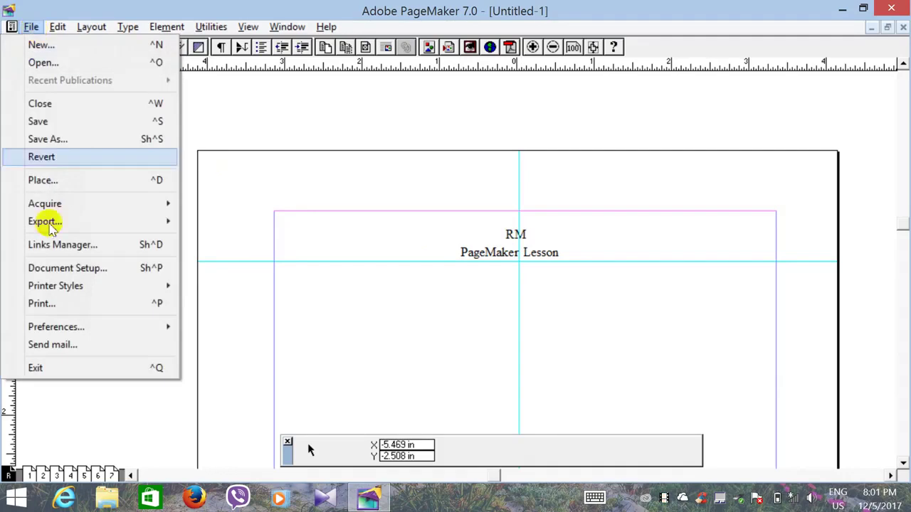
{"action": "left_click", "coordinate": [50, 268]}
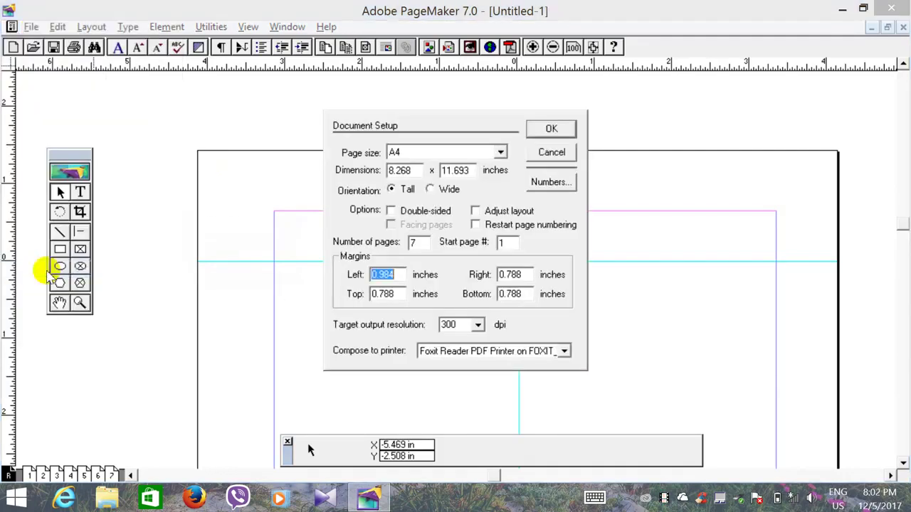
{"action": "left_click", "coordinate": [551, 182]}
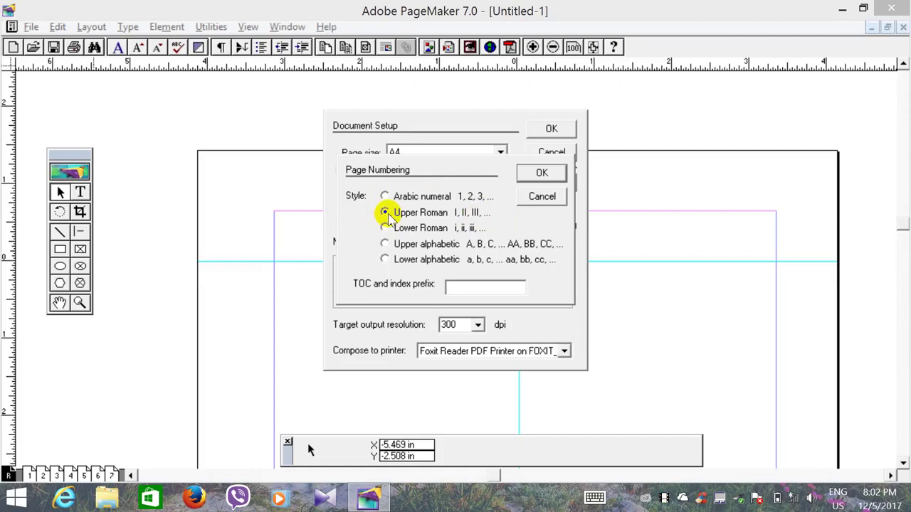
{"action": "left_click", "coordinate": [541, 173]}
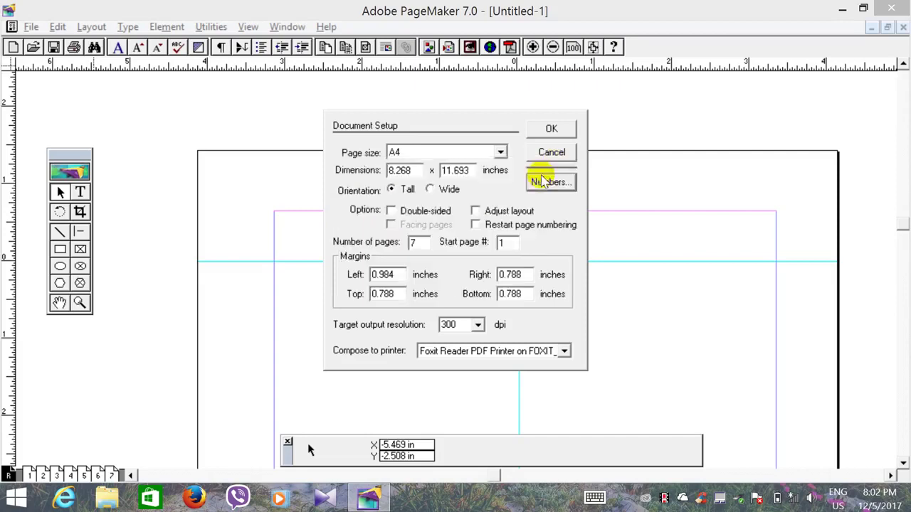
{"action": "left_click", "coordinate": [552, 131]}
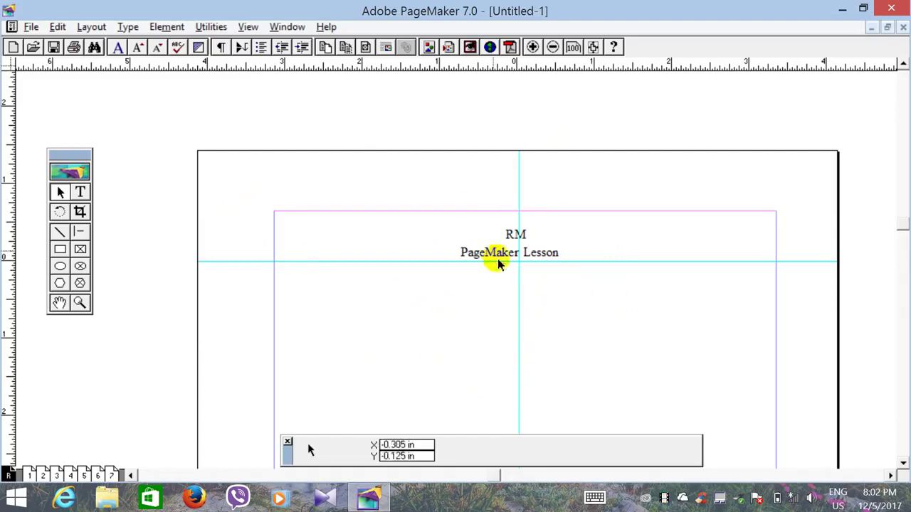
Lower the master page's horizontal guide to about 0.2 in below the ruler zero point and remove the vertical guide.
{"action": "left_click_drag", "start_coordinate": [493, 263], "coordinate": [506, 281]}
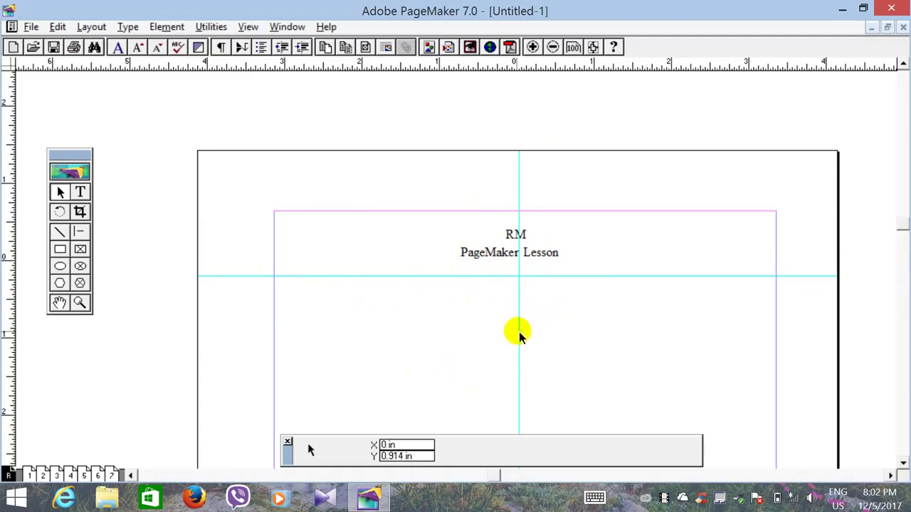
{"action": "left_click_drag", "start_coordinate": [519, 334], "coordinate": [3, 312]}
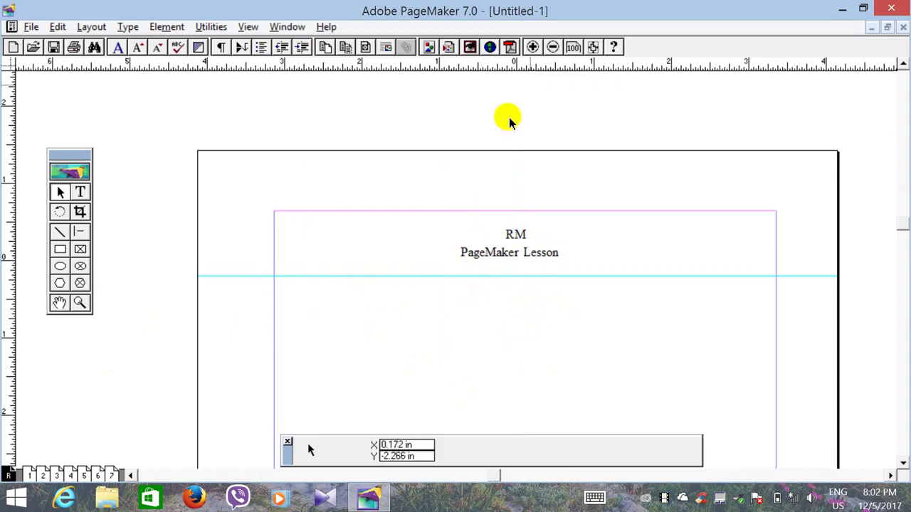
Check the header and Roman page number on pages 1, 5 and 6, and minimize the program window.
{"action": "left_click", "coordinate": [30, 475]}
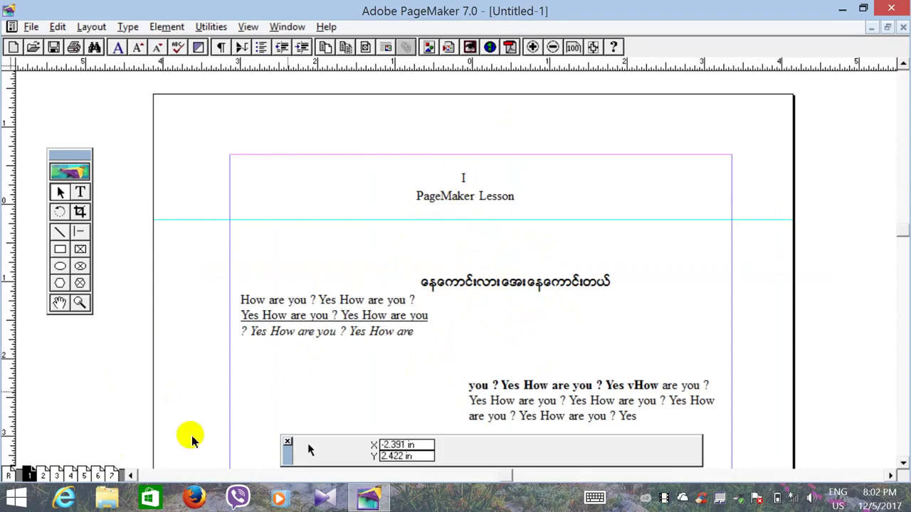
{"action": "left_click", "coordinate": [84, 476]}
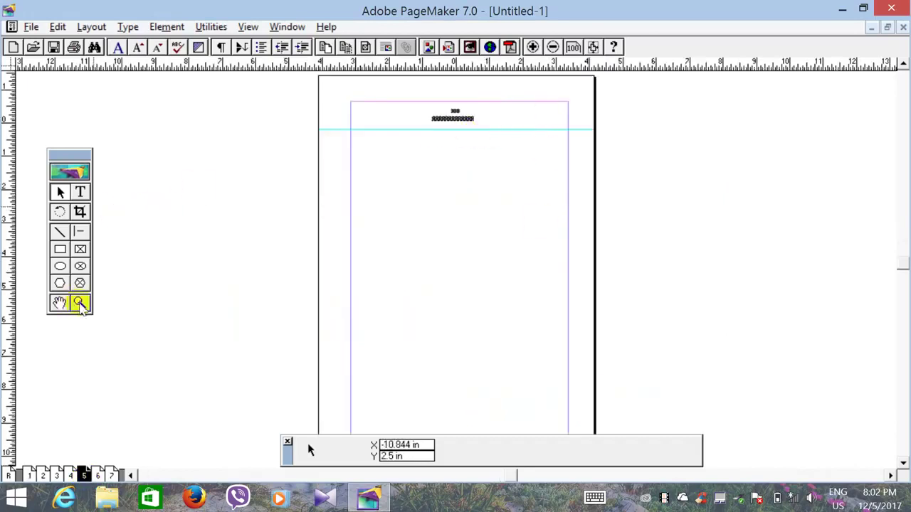
{"action": "left_click", "coordinate": [80, 303]}
{"action": "left_click", "coordinate": [454, 115]}
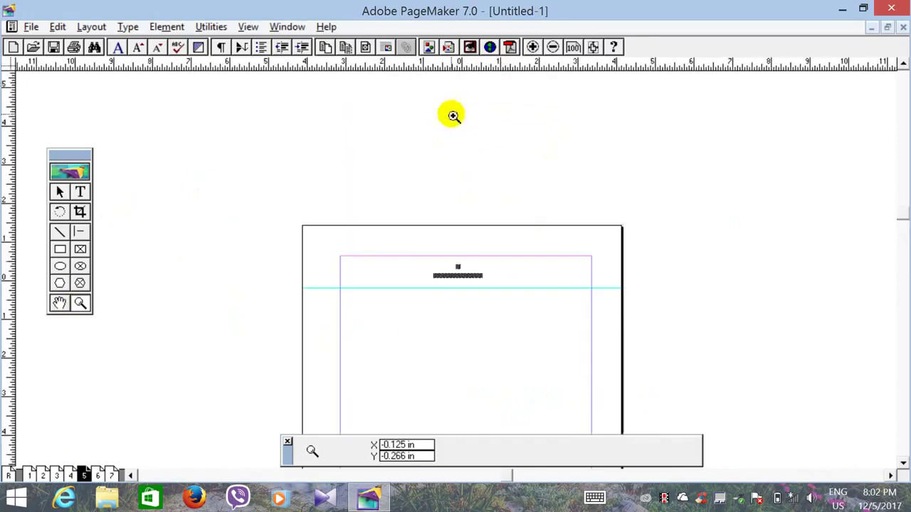
{"action": "left_click", "coordinate": [461, 279]}
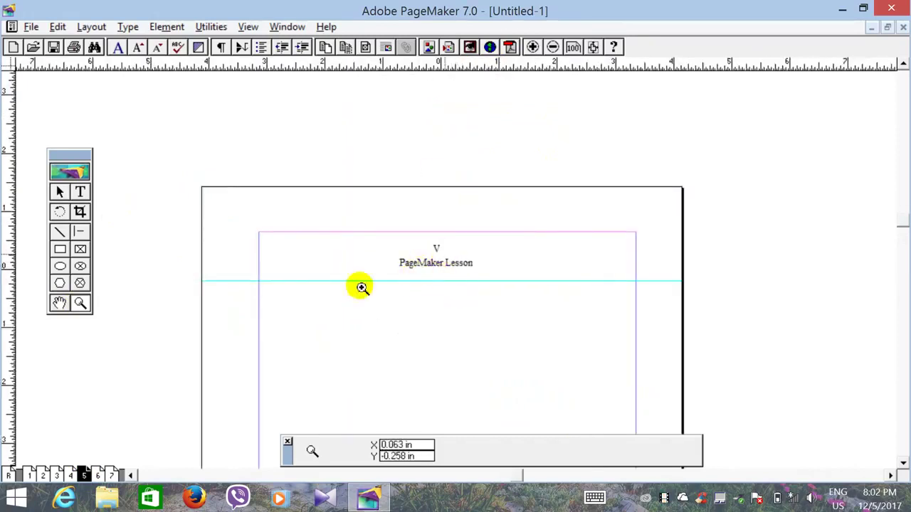
{"action": "left_click", "coordinate": [97, 476]}
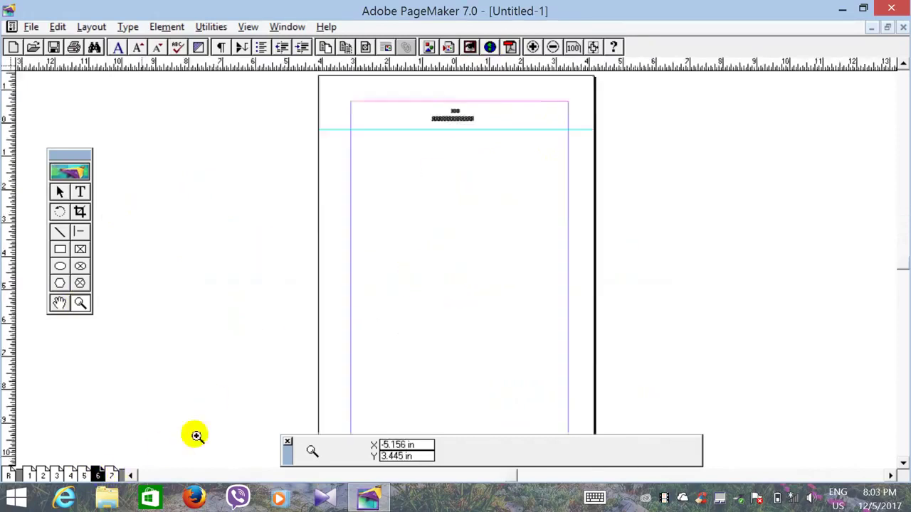
{"action": "left_click", "coordinate": [464, 126]}
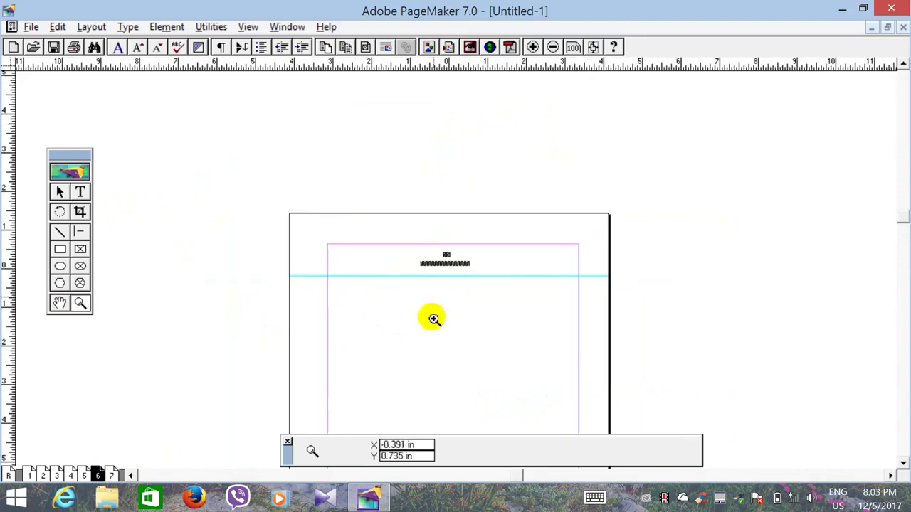
{"action": "left_click", "coordinate": [456, 274]}
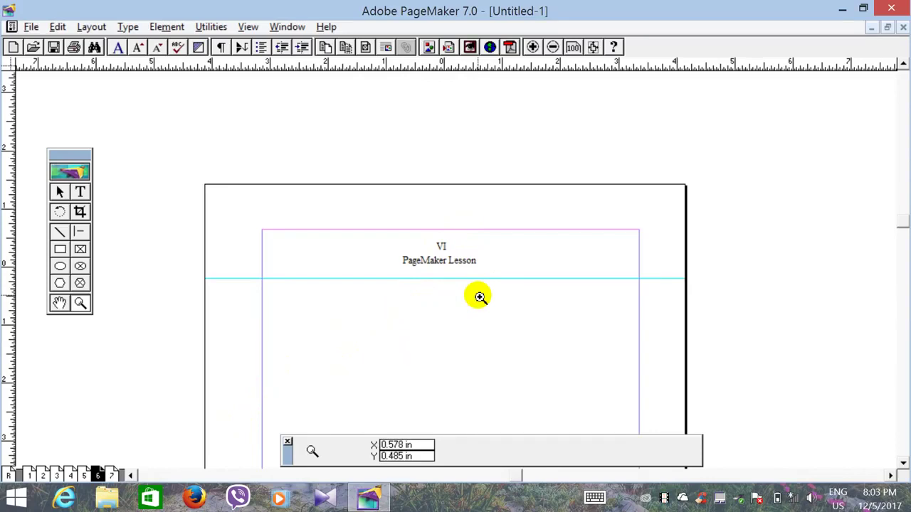
{"action": "left_click", "coordinate": [842, 10]}
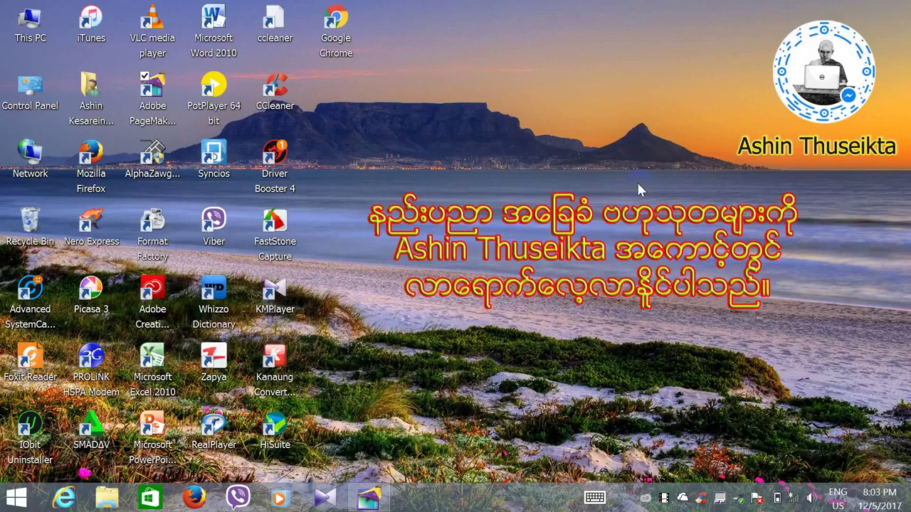